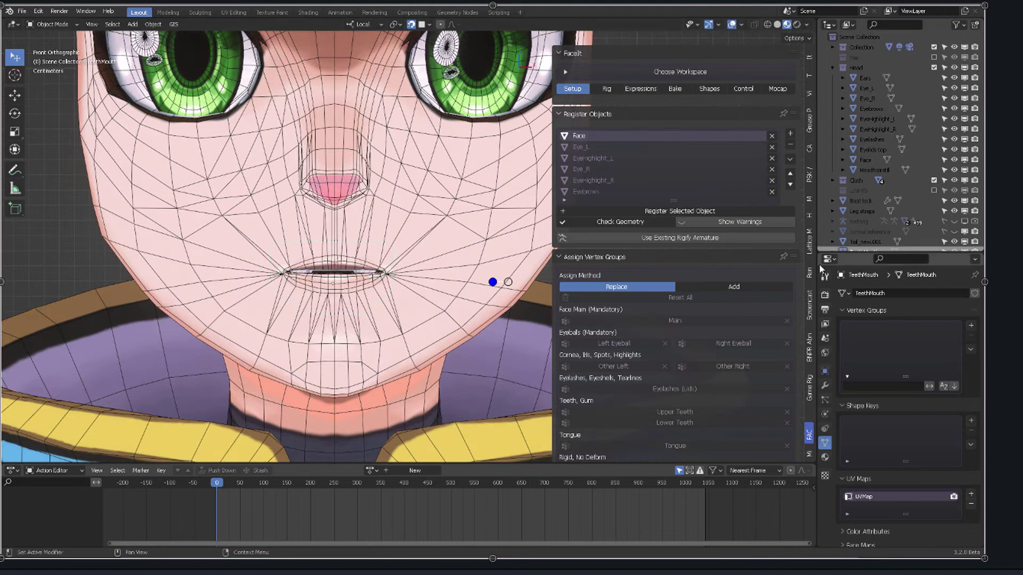
In wireframe, register EyeHighlight_L as other left-eye geometry and register Eyelashes in FaceIt.
key(shift+z)
scroll(439, 254, down, 5)
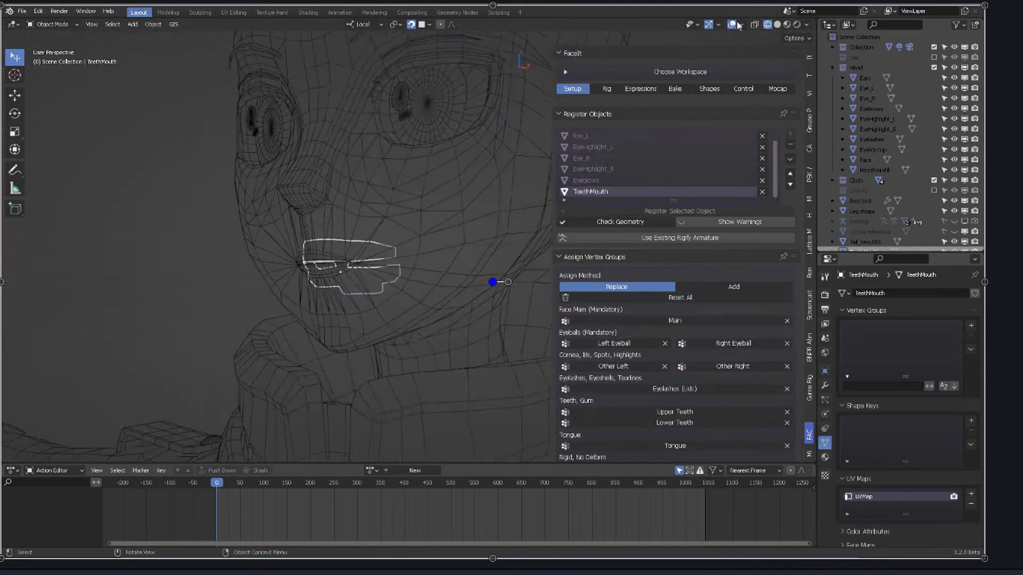
click(439, 255)
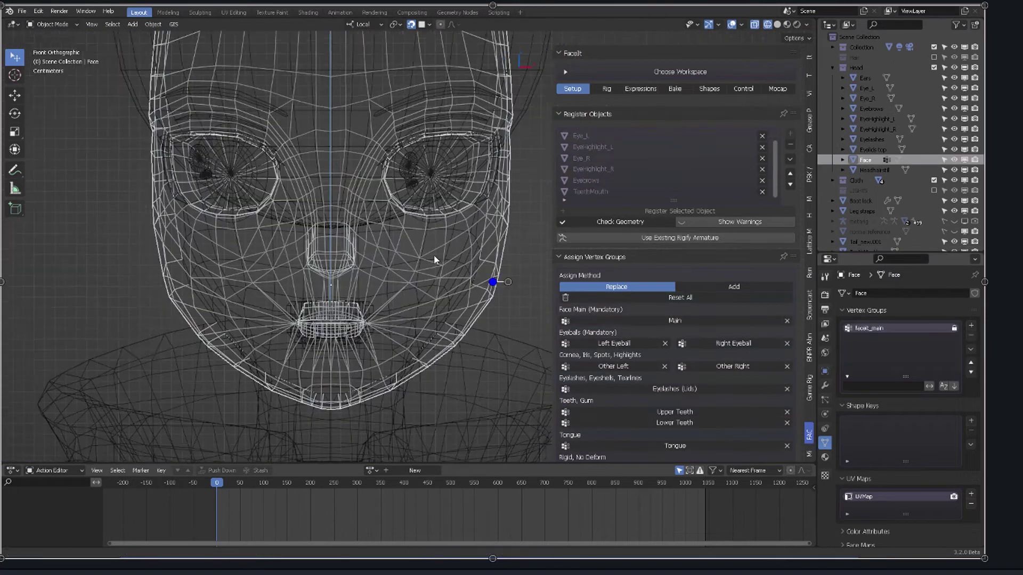
click(586, 168)
click(682, 366)
click(591, 180)
click(591, 159)
click(565, 367)
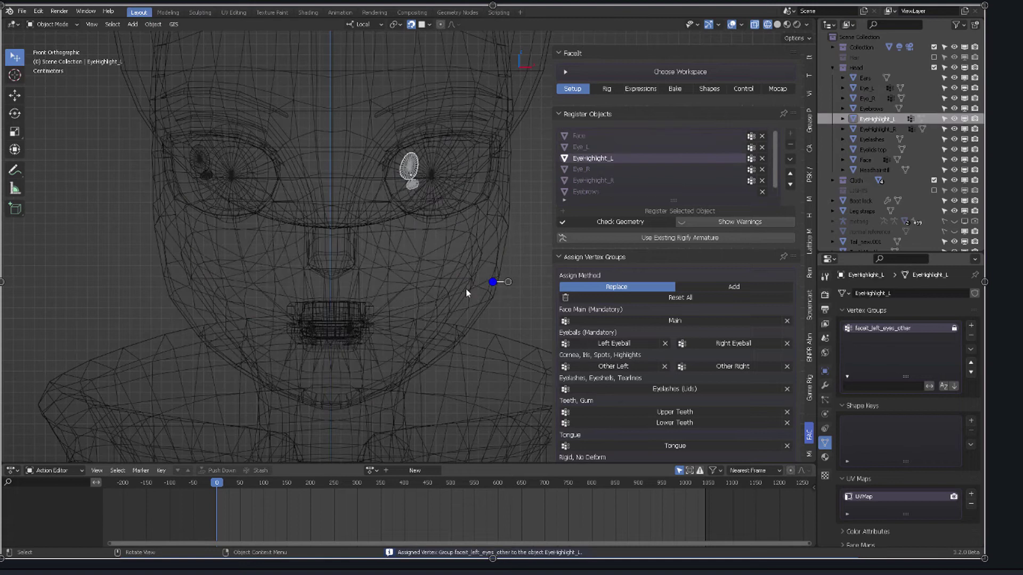
click(482, 141)
In Edit Mode, assign TeethMouth vertices to the Upper Teeth, Lower Teeth and Tongue groups.
click(591, 192)
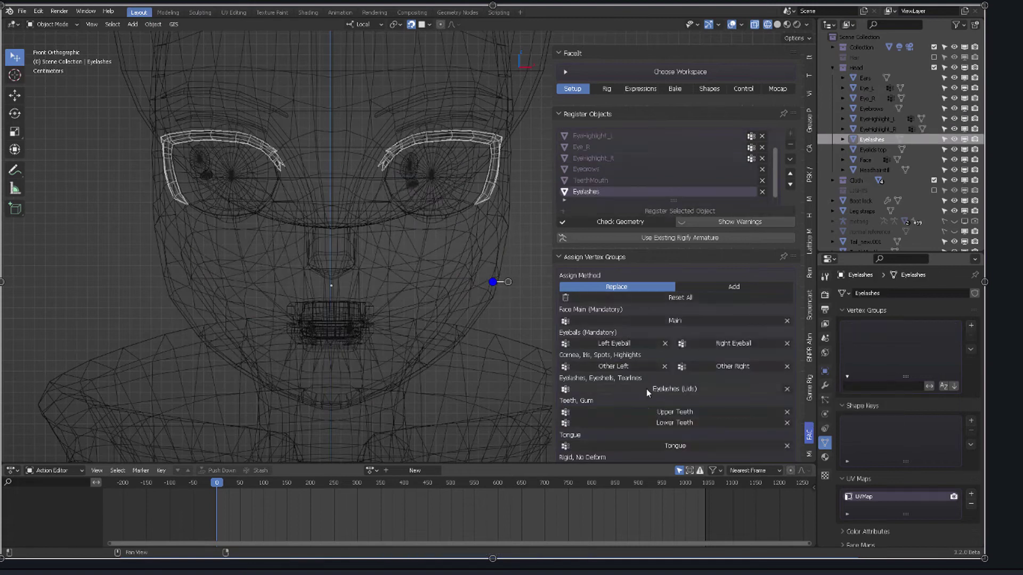
click(565, 412)
key(Tab)
click(566, 422)
click(566, 446)
key(Tab)
scroll(401, 255, down, 5)
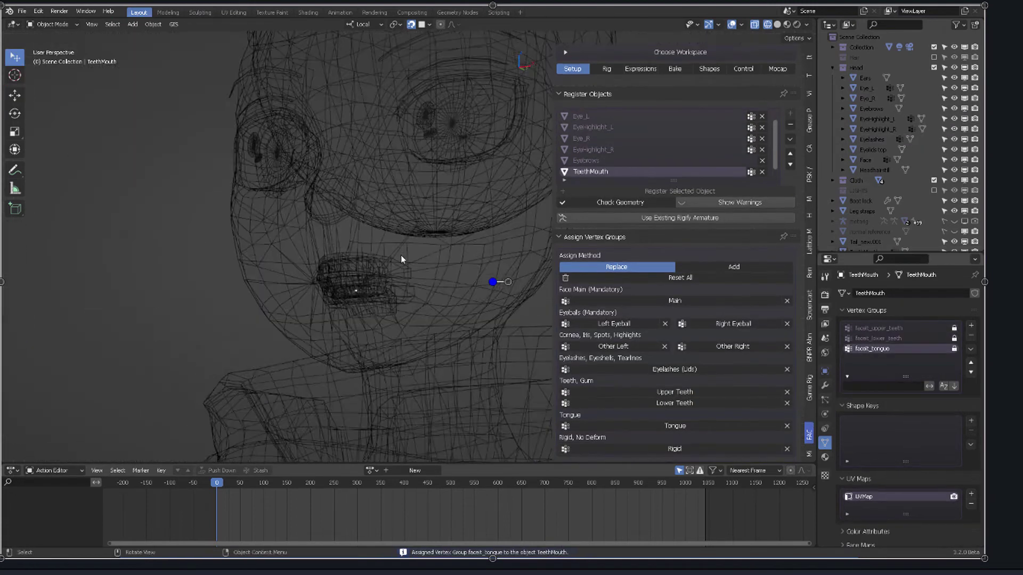
key(KP_3)
scroll(282, 207, down, 2)
Add a UV sphere, scale it down and move it over the character's eye.
key(shift+a)
click(213, 298)
scroll(342, 317, down, 4)
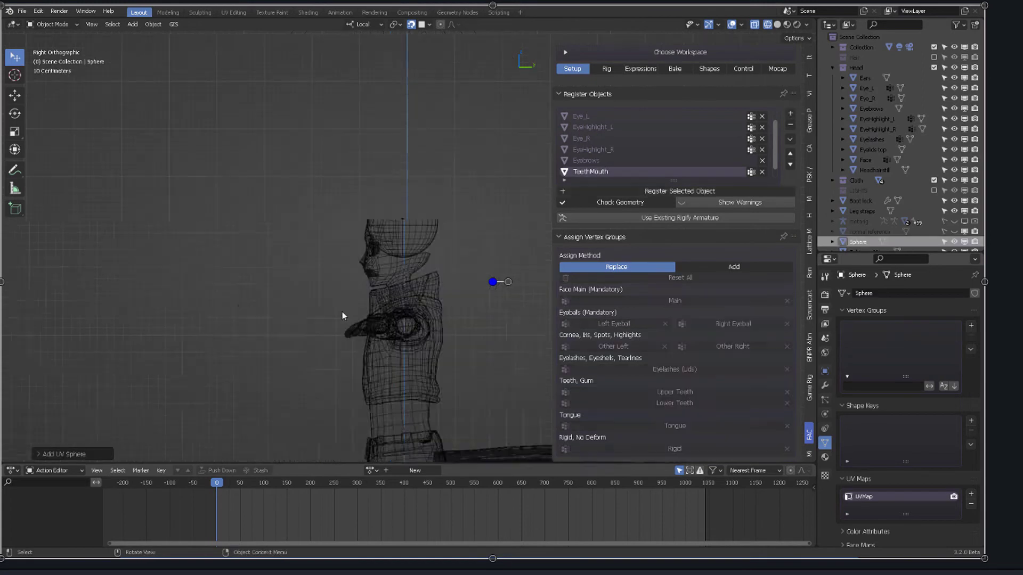
key(s)
click(450, 258)
scroll(404, 240, up, 4)
key(g)
click(415, 256)
scroll(415, 256, up, 5)
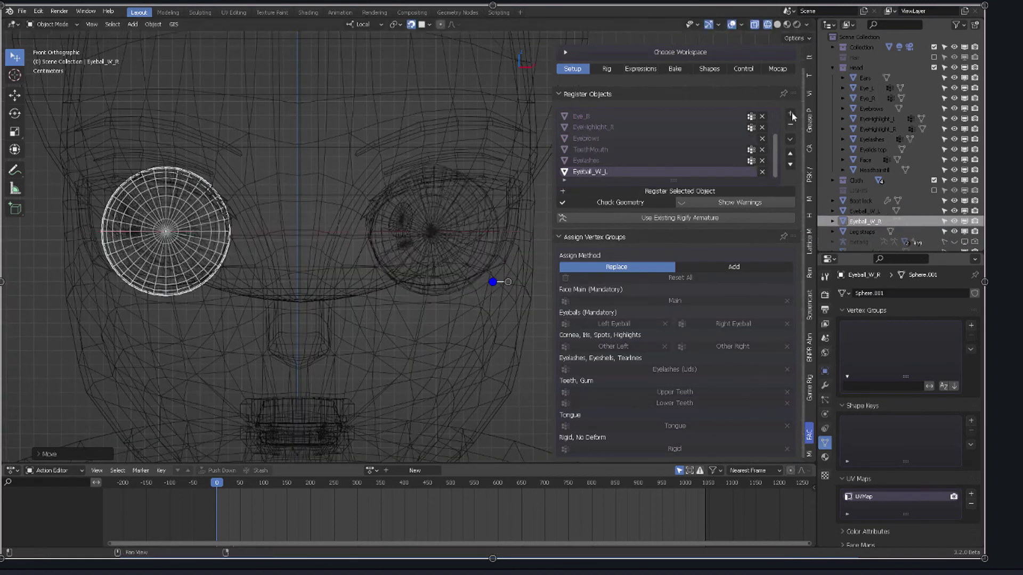
Duplicate the eyeball into the other eye, adjust its Z depth, and check front and side views.
key(KP_3)
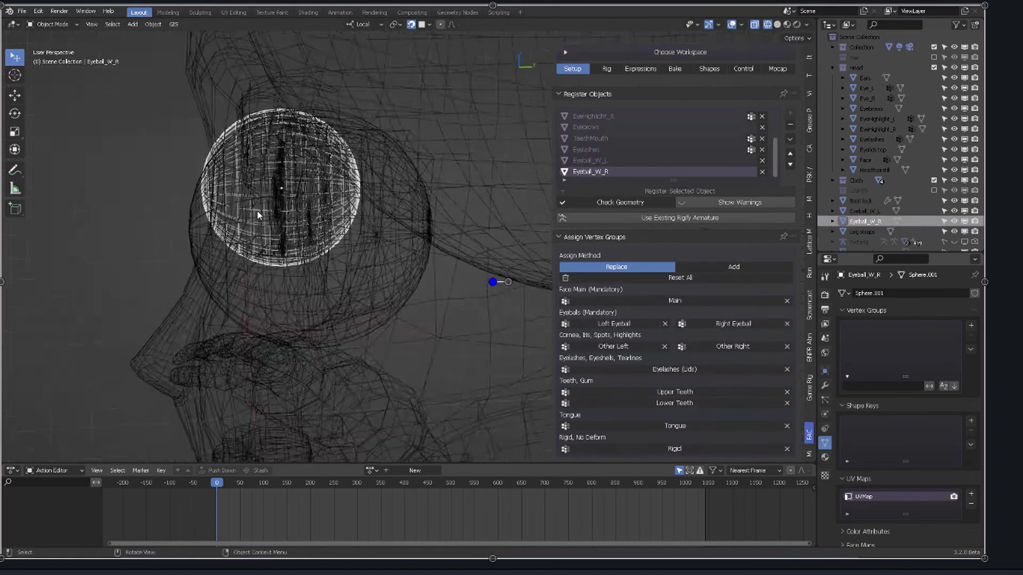
key(g)
key(z)
click(447, 204)
key(KP_1)
shift+click(309, 229)
key(KP_3)
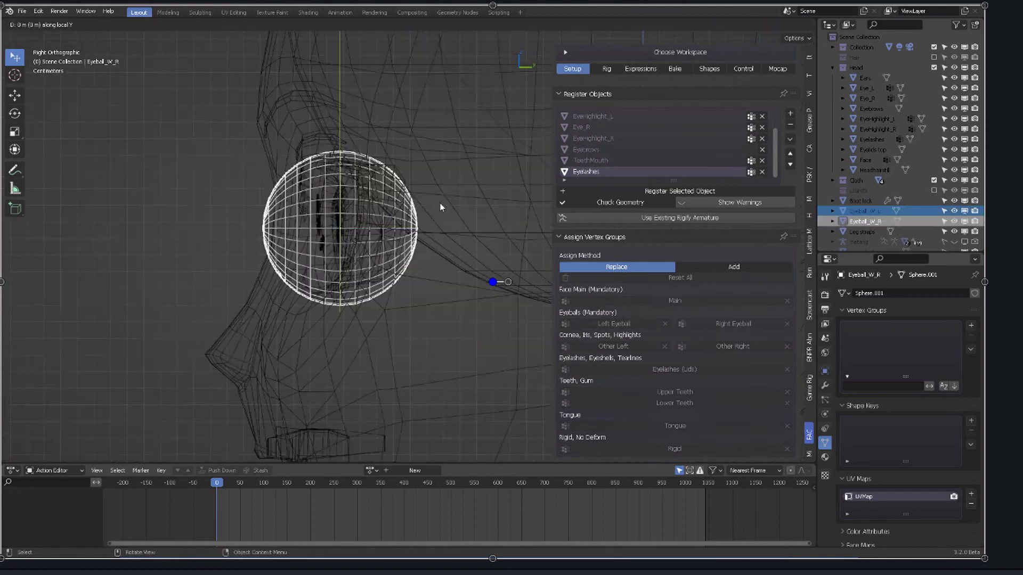
key(KP_1)
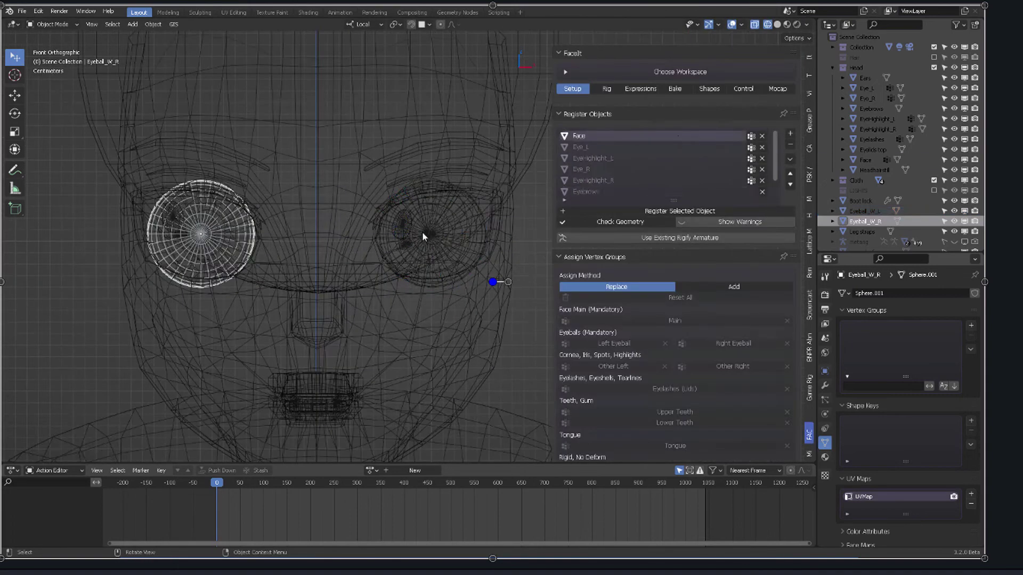
Assign the Left Eyeball vertex group to Eyeball_W_L and preview the eyes with materials.
click(442, 234)
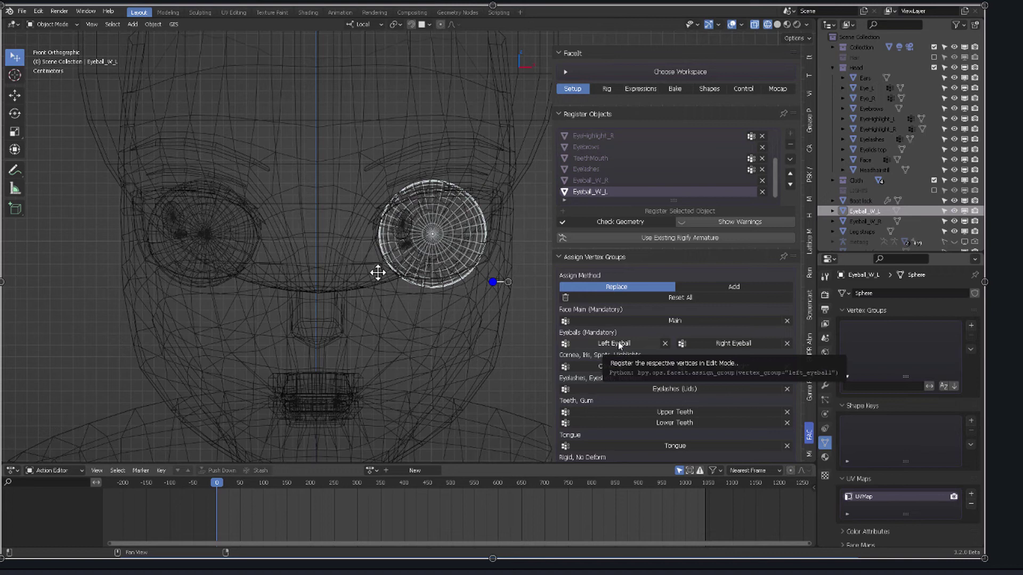
click(620, 344)
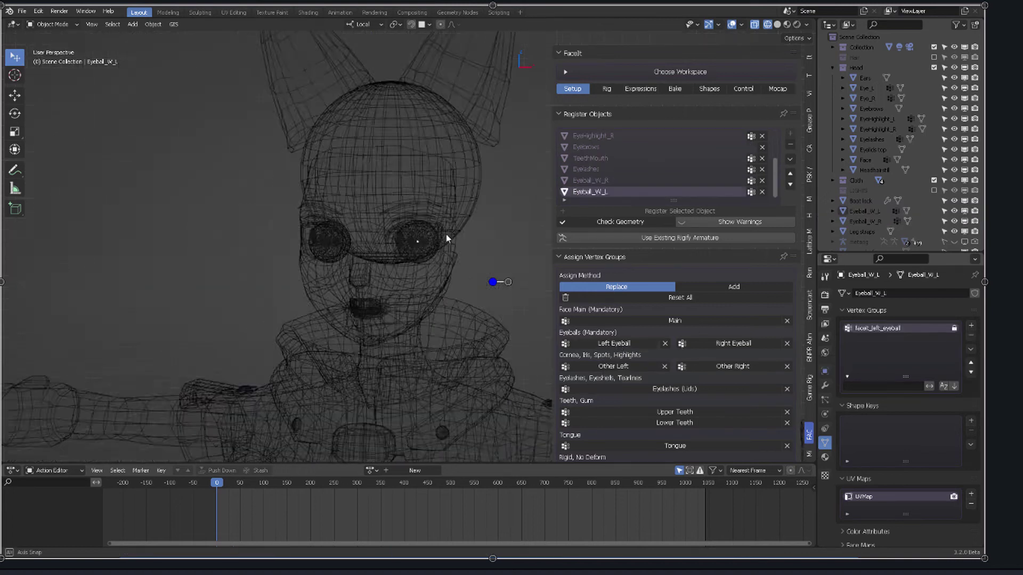
click(787, 25)
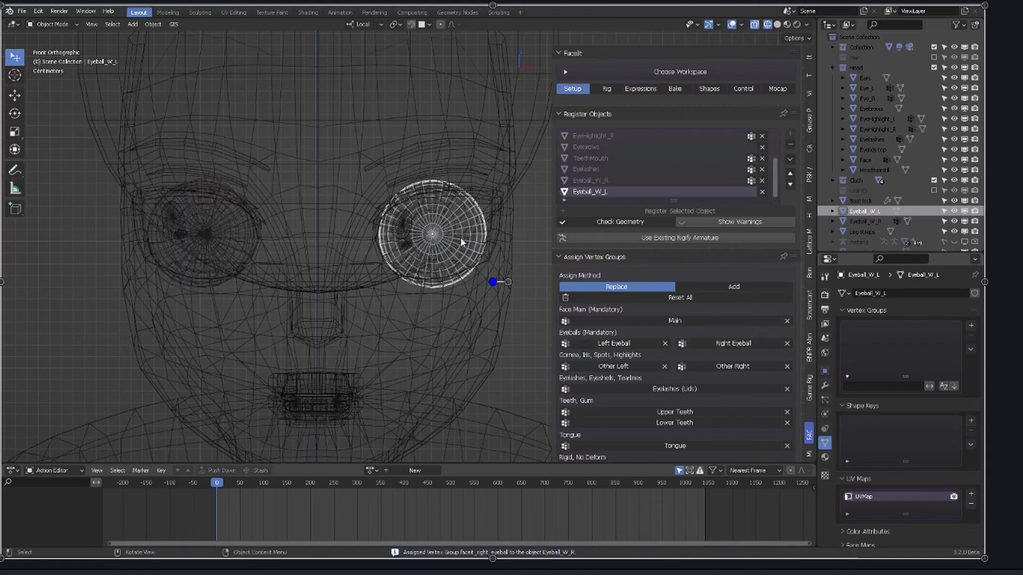
Assign the Right Eyeball vertex group to Eyeball_W_R.
click(776, 25)
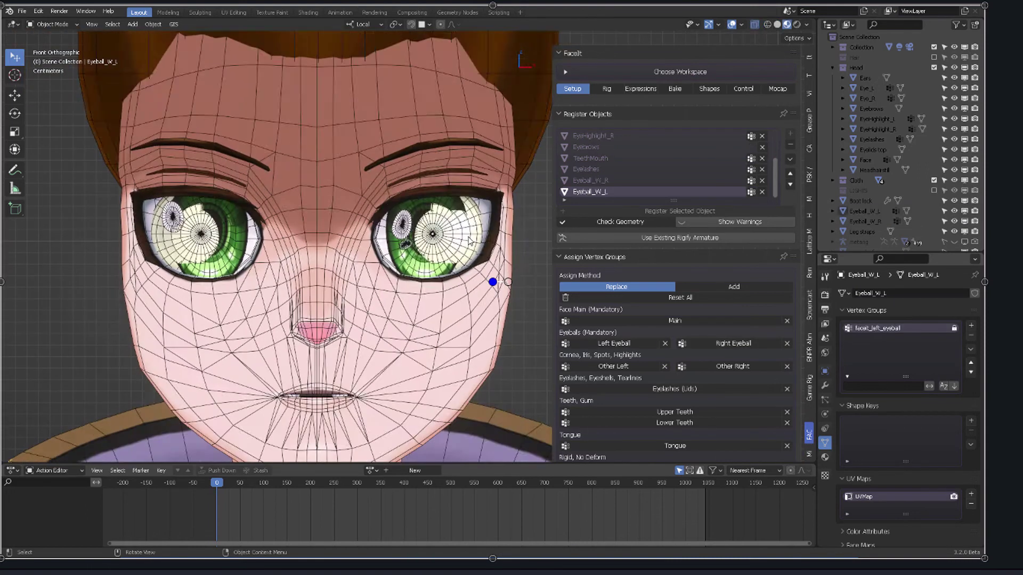
click(213, 237)
middle_drag(213, 237, 379, 247)
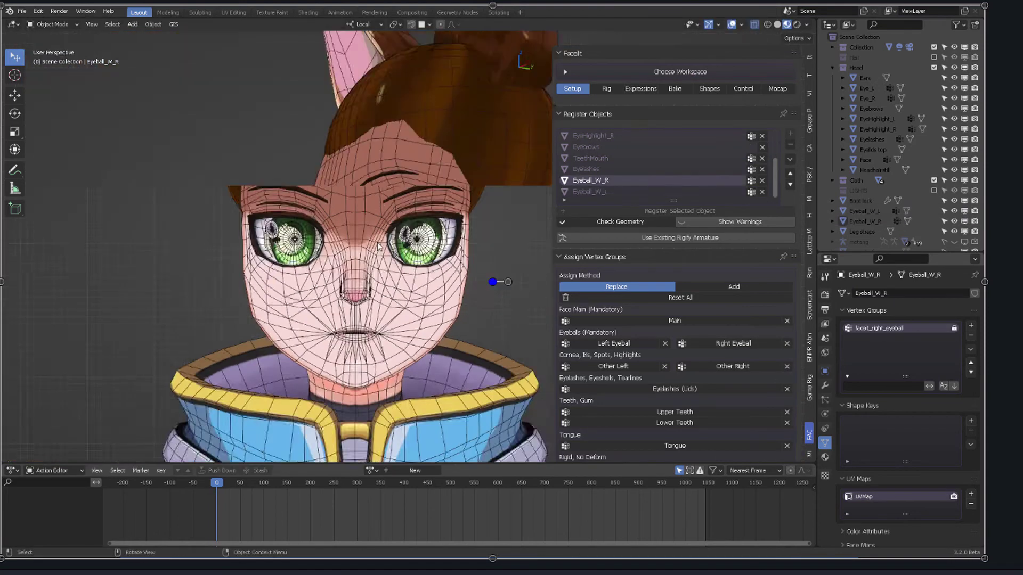
In right wireframe view, select both eyeballs and scale them to about 1.04.
key(KP_3)
key(shift+z)
click(430, 263)
key(KP_Decimal)
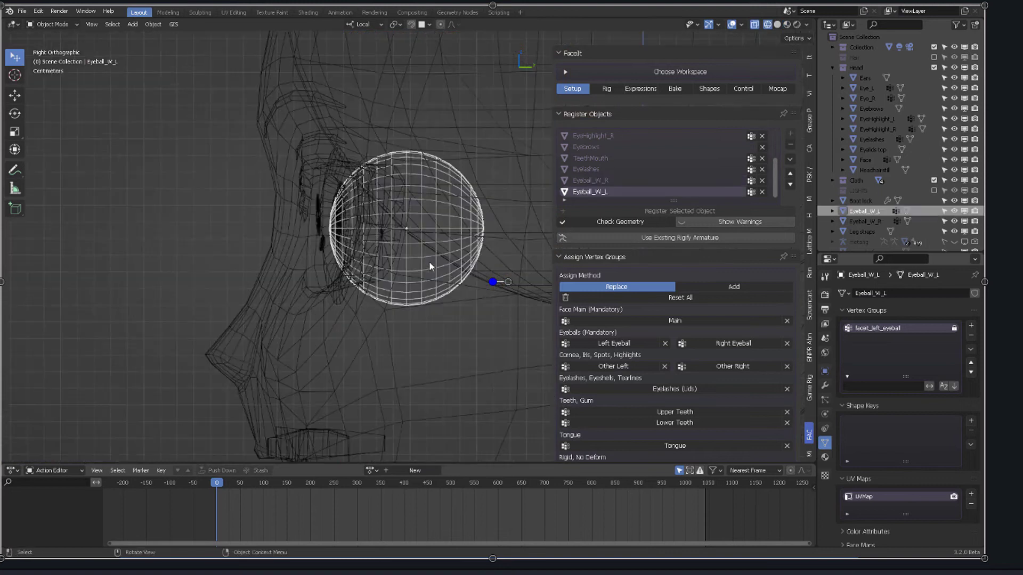
middle_drag(447, 238, 481, 201)
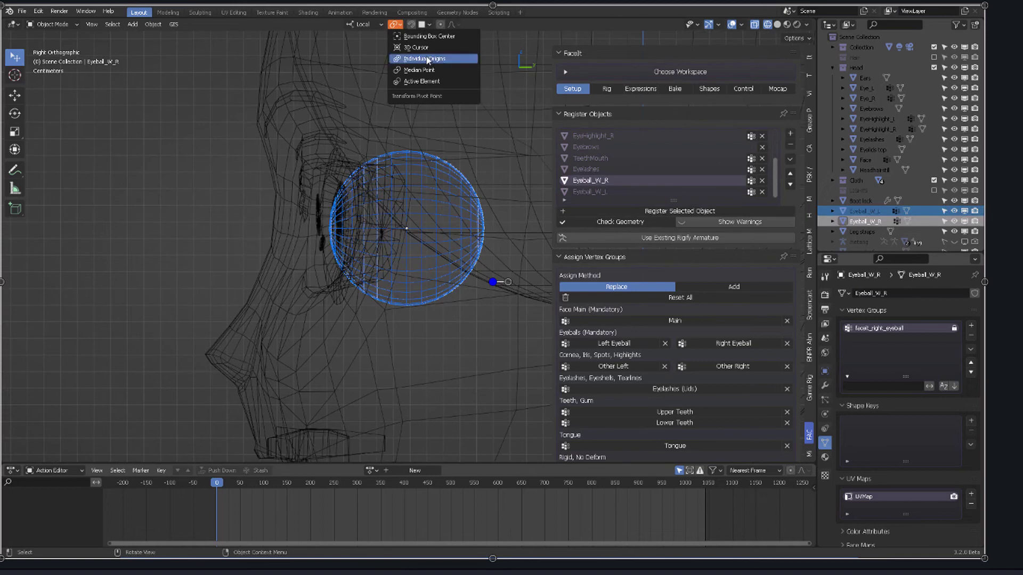
key(s)
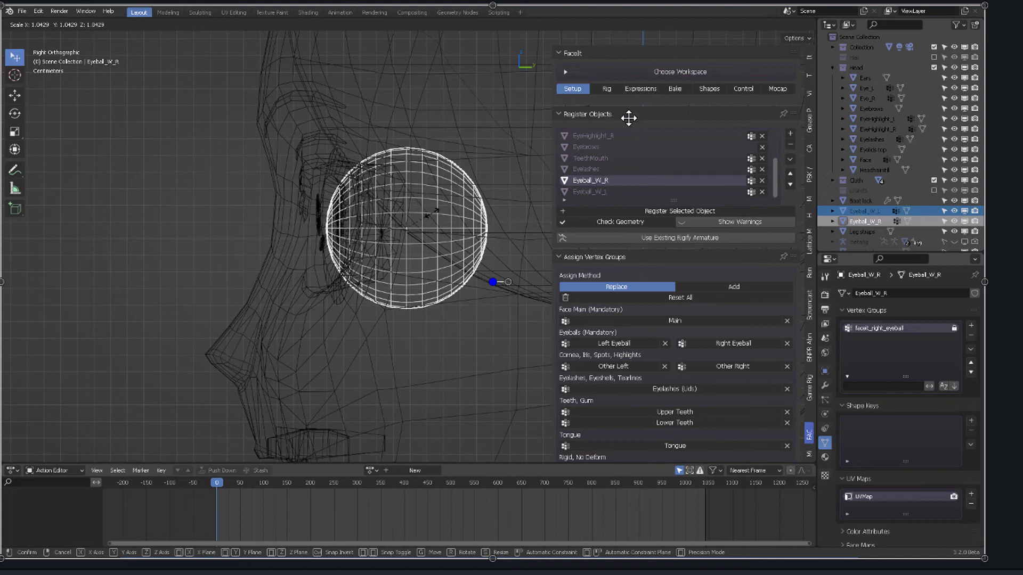
Confirm the eyeballs' 1.04 scale and save the file.
click(433, 213)
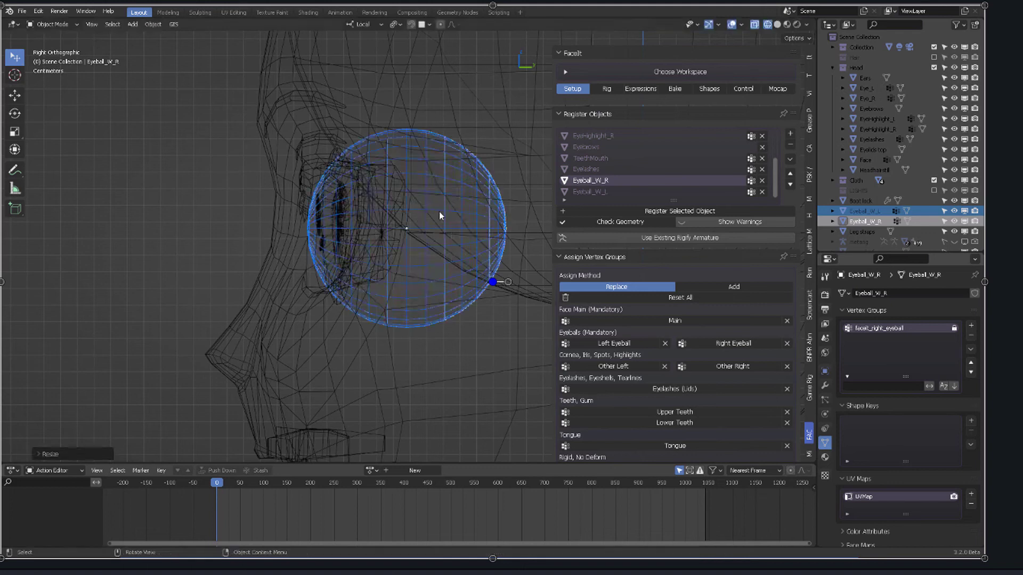
key(KP_1)
key(ctrl+s)
mouse_move(295, 194)
middle_down()
mouse_move(418, 187)
mouse_move(456, 228)
mouse_move(496, 245)
mouse_move(535, 203)
mouse_move(397, 290)
middle_up()
Return to solid shading, select the Face mesh and show FaceIt's Rig landmarks options.
key(shift+z)
click(398, 286)
key(KP_1)
scroll(676, 341, down, 1)
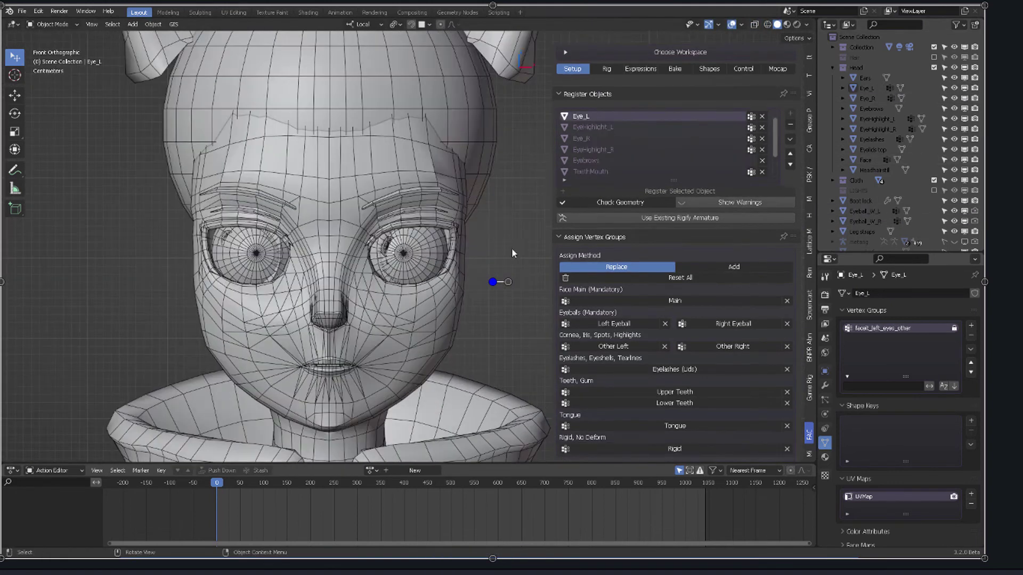
click(767, 25)
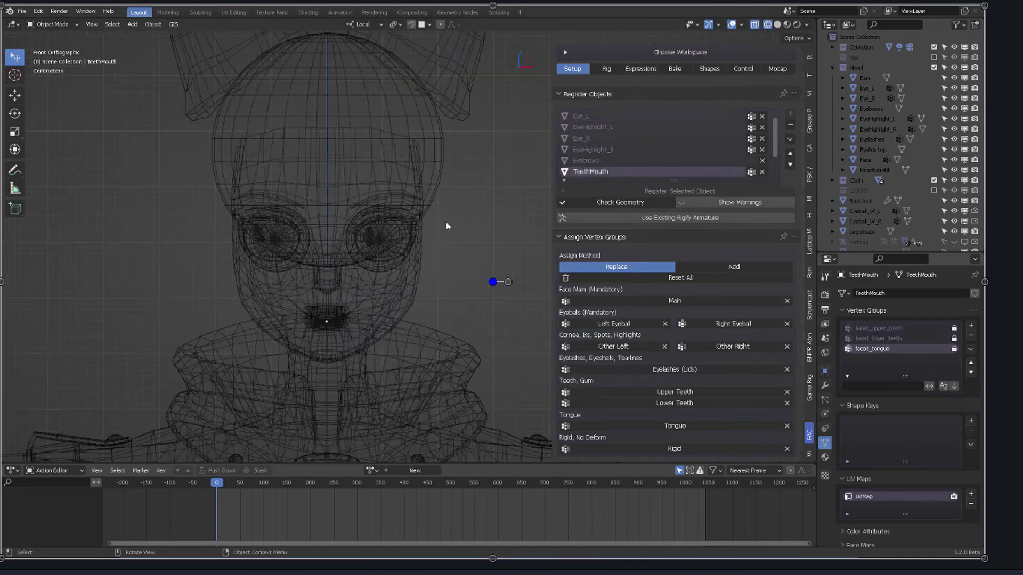
click(606, 68)
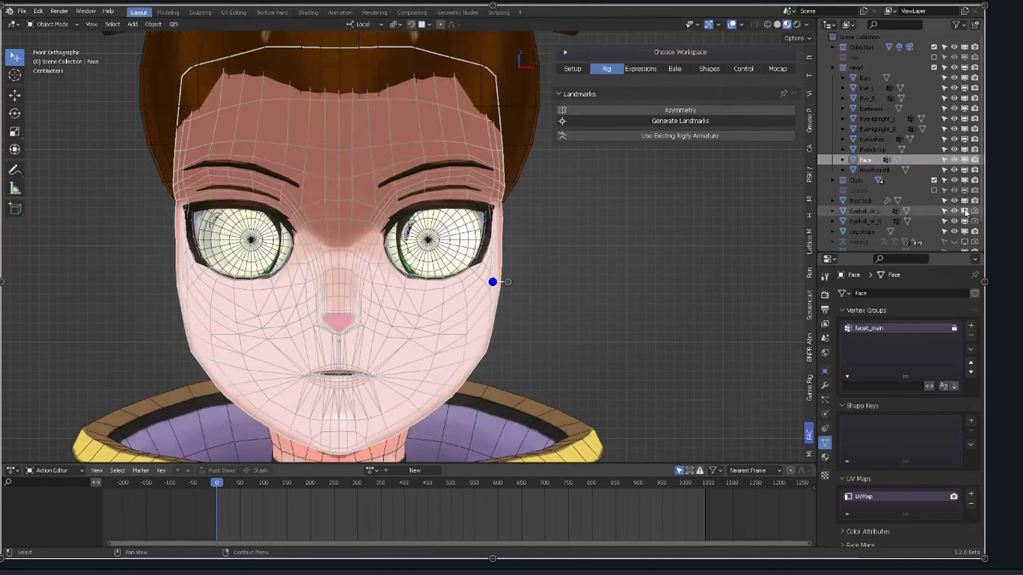
Generate facial landmarks and fit the jaw landmarks to the face.
click(680, 120)
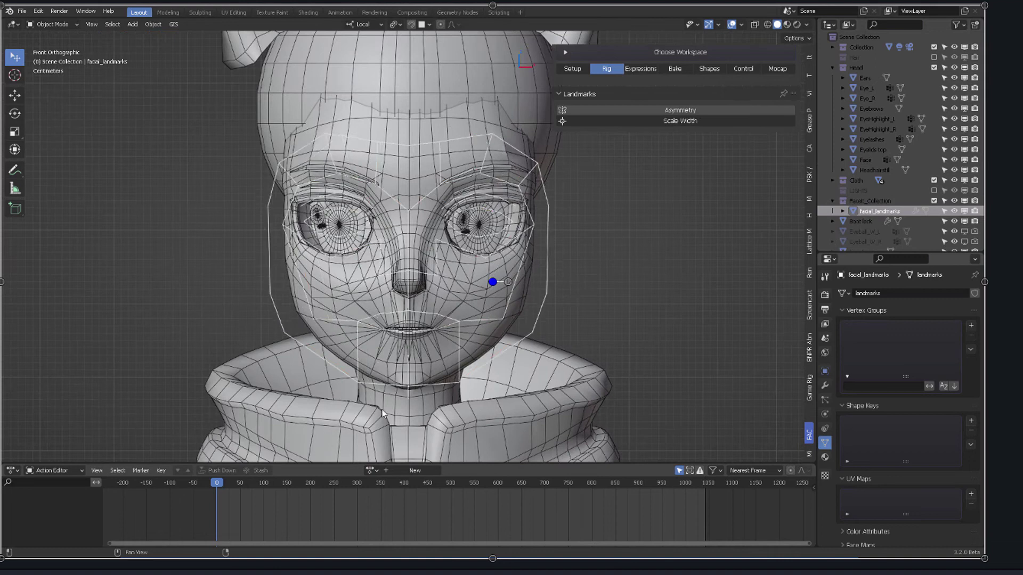
click(520, 342)
drag(520, 342, 560, 272)
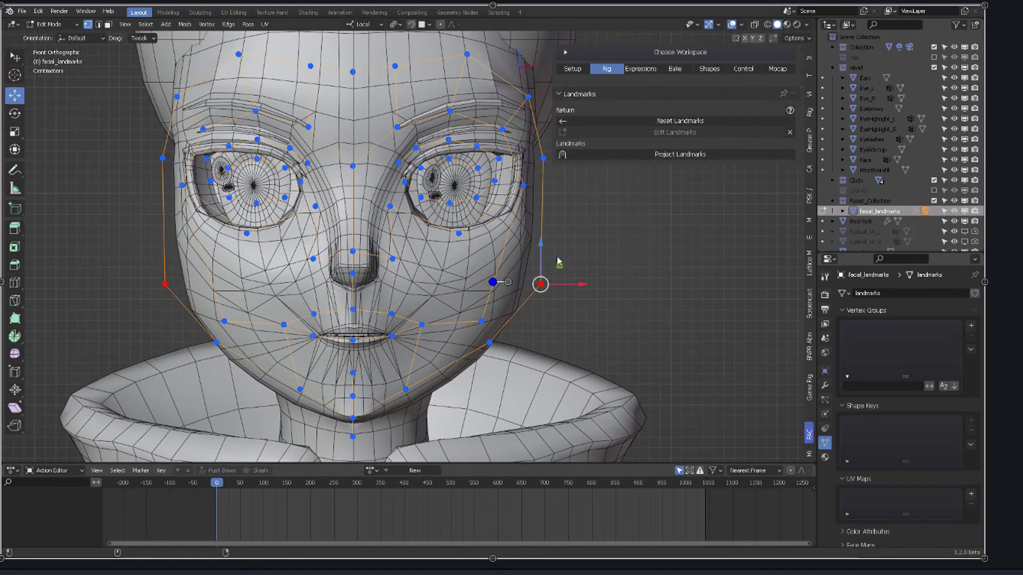
shift+middle_drag(558, 262, 509, 257)
key(g)
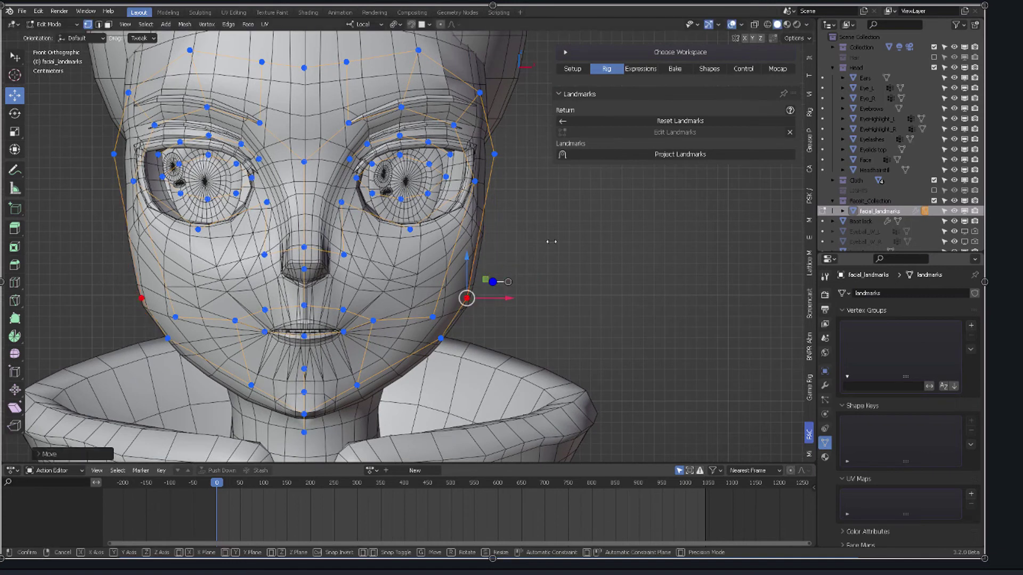
click(552, 241)
scroll(536, 265, up, 2)
Reposition the eye and eyebrow landmarks, placing the mirrored pair at the inner eye corners.
shift+middle_drag(537, 265, 569, 200)
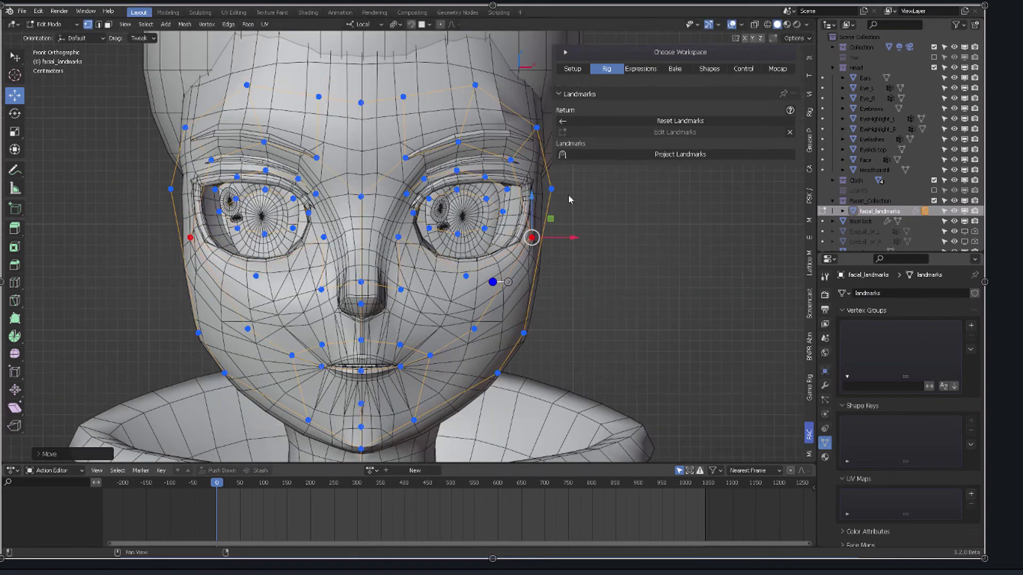
scroll(569, 199, up, 4)
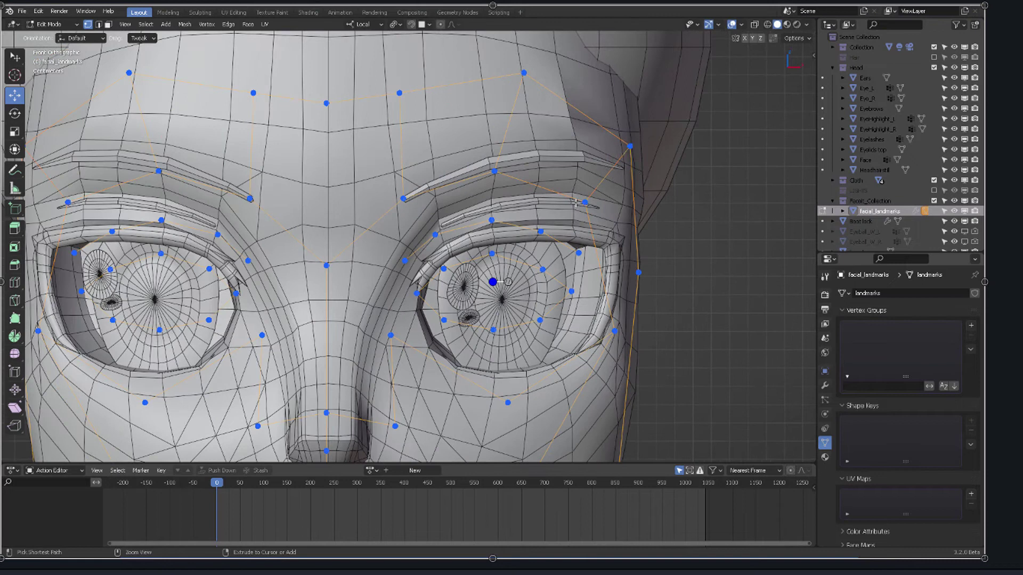
key(ctrl+z)
drag(530, 243, 532, 242)
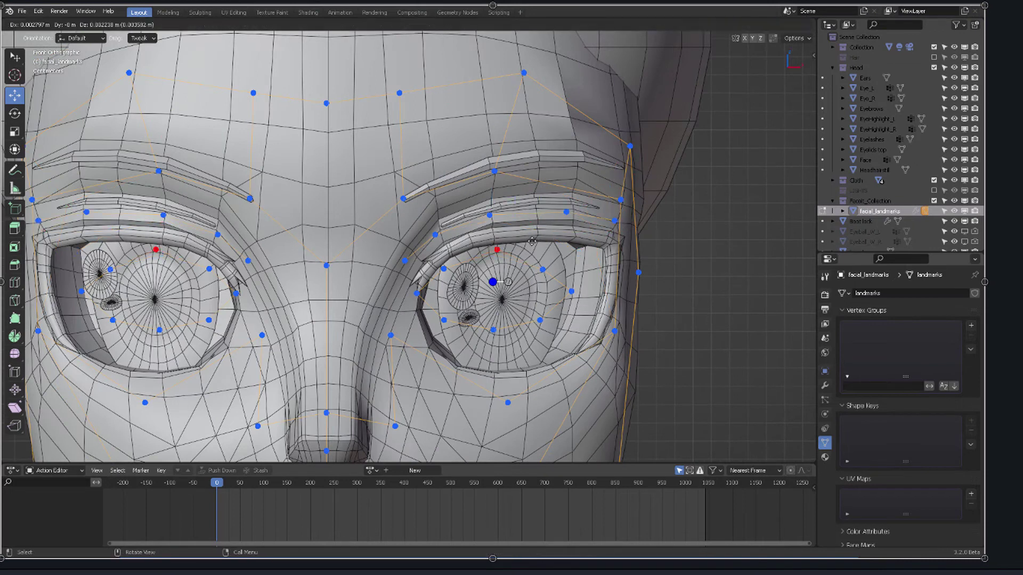
drag(426, 341, 414, 259)
shift+middle_drag(414, 259, 510, 215)
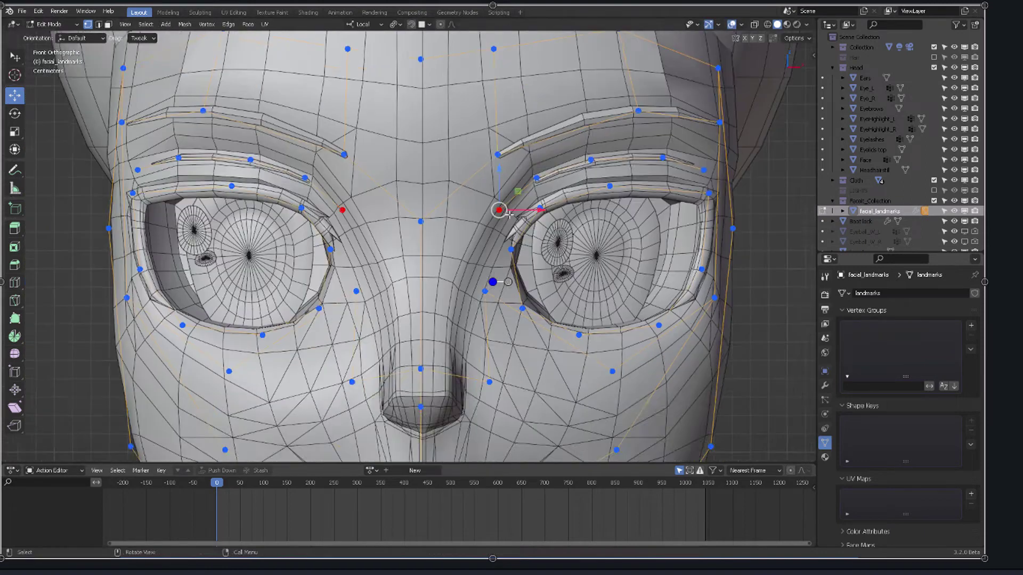
shift+scroll(510, 214, down, 10)
Save the file as a new version and view the head from the right side.
click(548, 290)
scroll(549, 290, up, 2)
key(ctrl+shift+s)
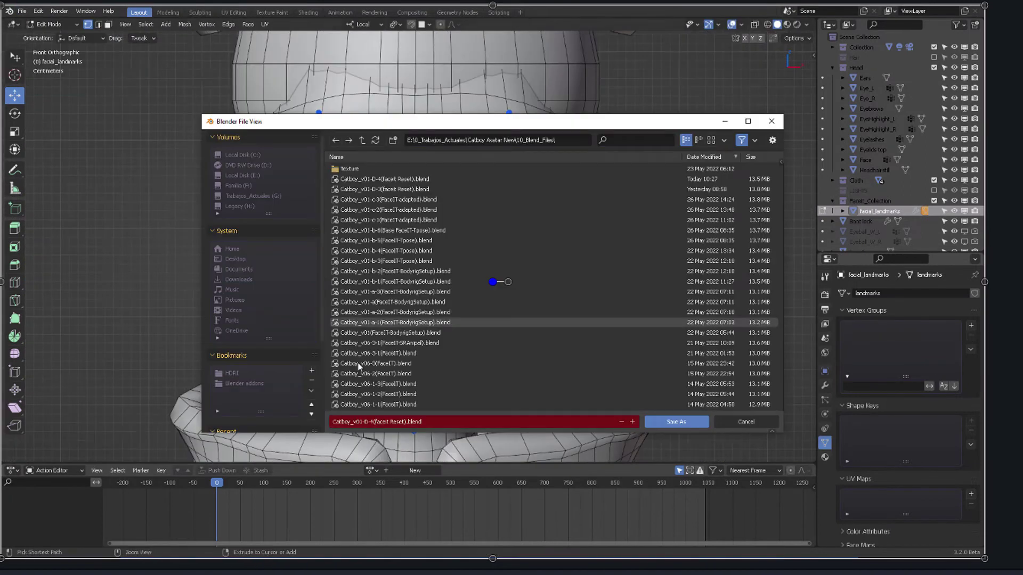
key(Escape)
key(KP_3)
key(n)
scroll(363, 417, up, 3)
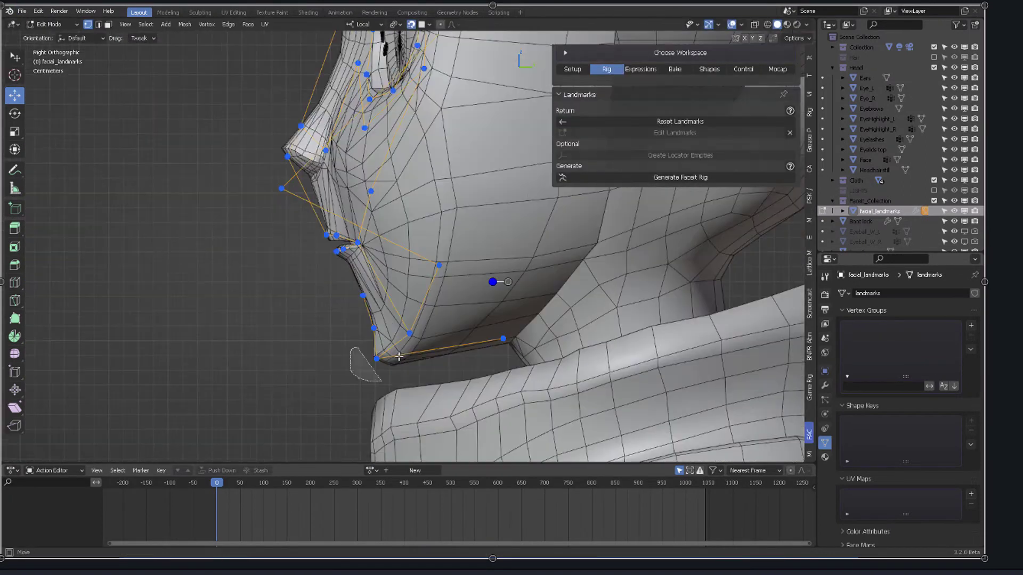
Move the chin and jaw landmarks back onto the jawline in side view.
drag(376, 357, 399, 357)
click(503, 338)
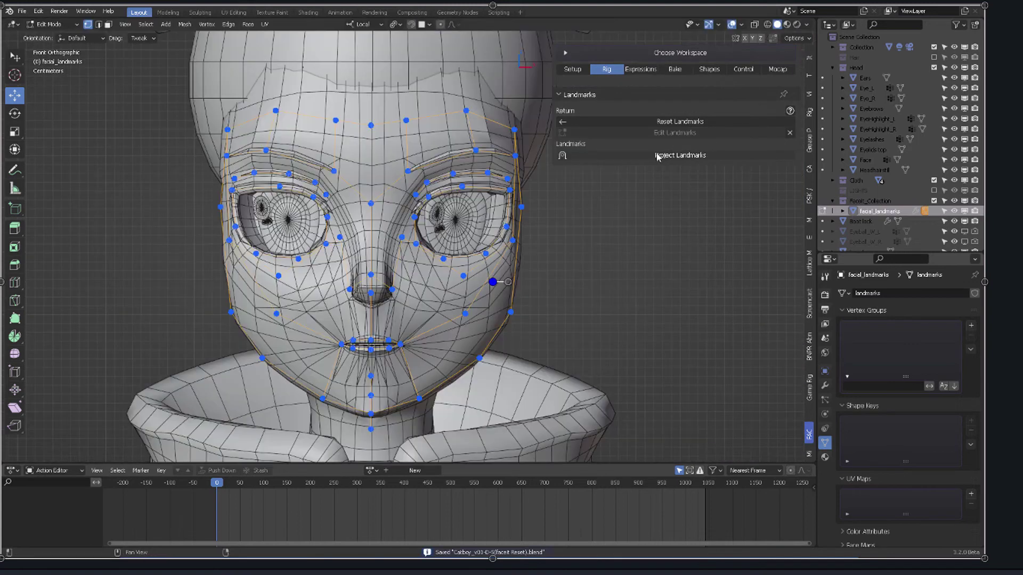
click(657, 156)
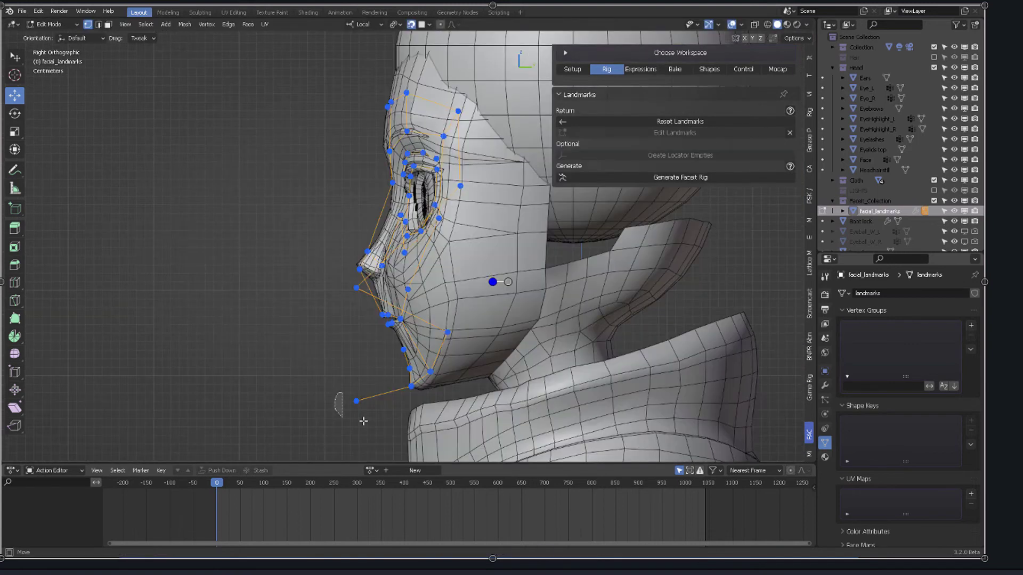
drag(360, 418, 373, 368)
scroll(499, 385, up, 2)
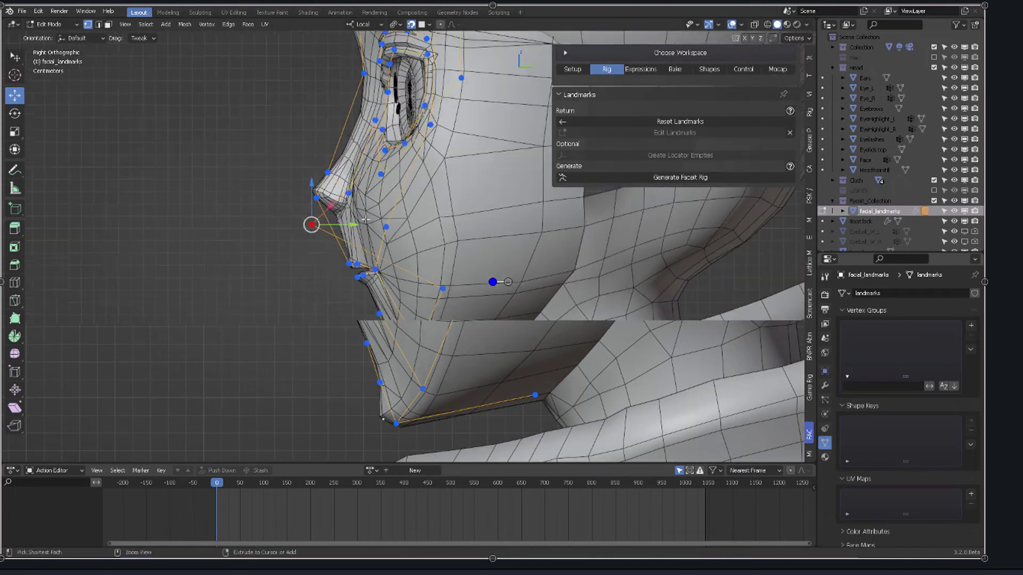
Move the cheek landmark into position and save the file.
key(g)
click(532, 214)
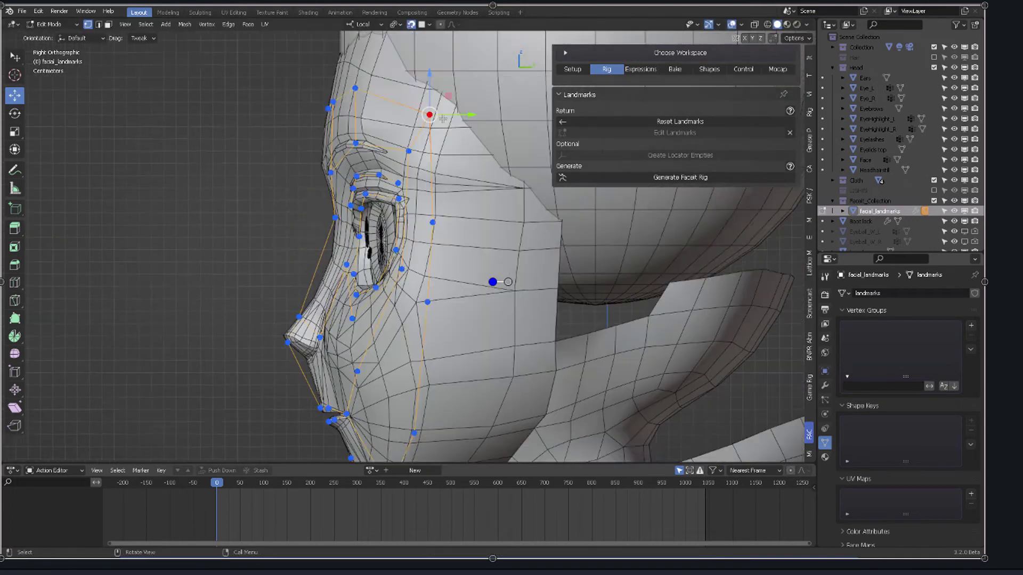
scroll(496, 213, up, 3)
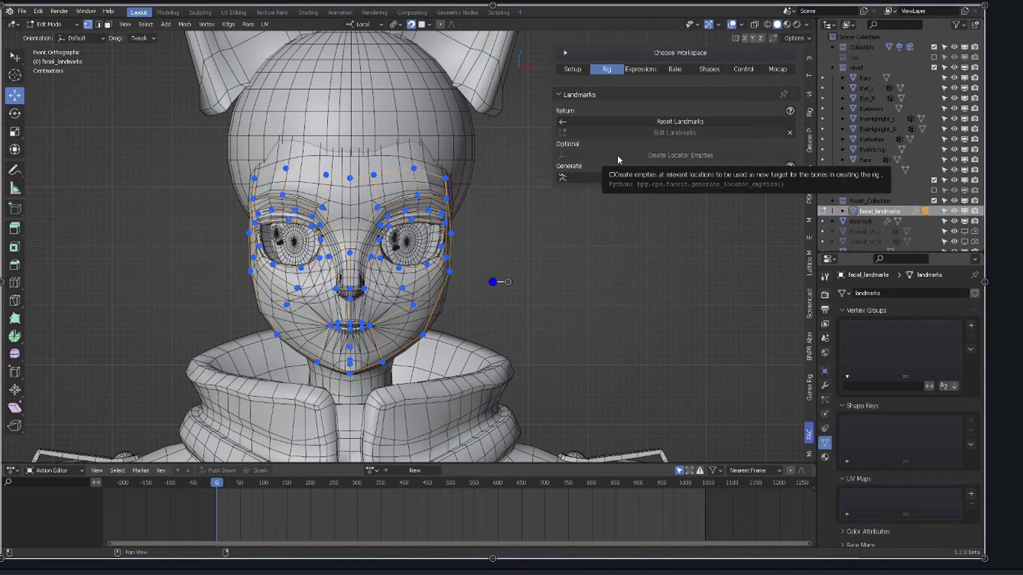
key(ctrl+s)
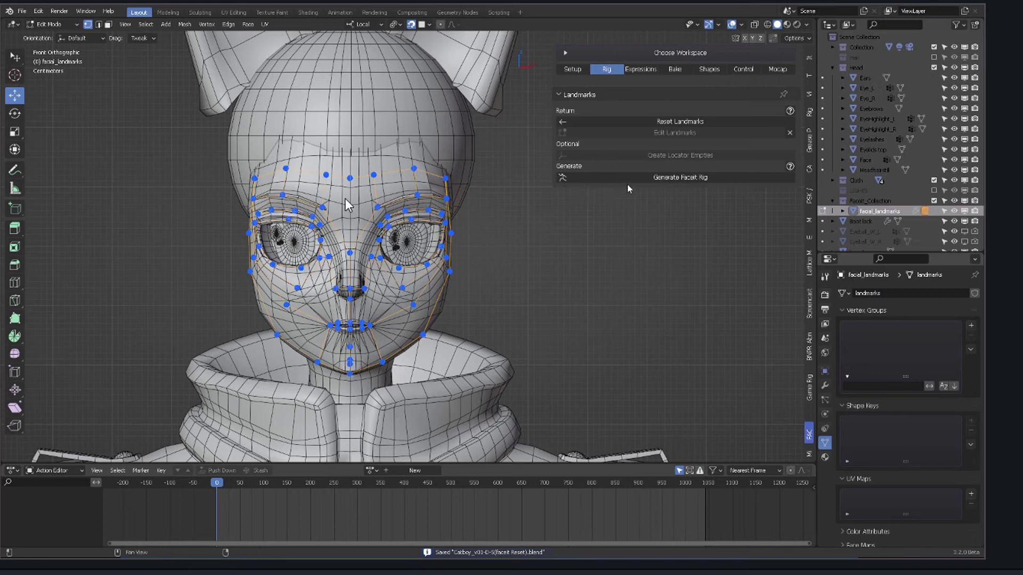
click(629, 70)
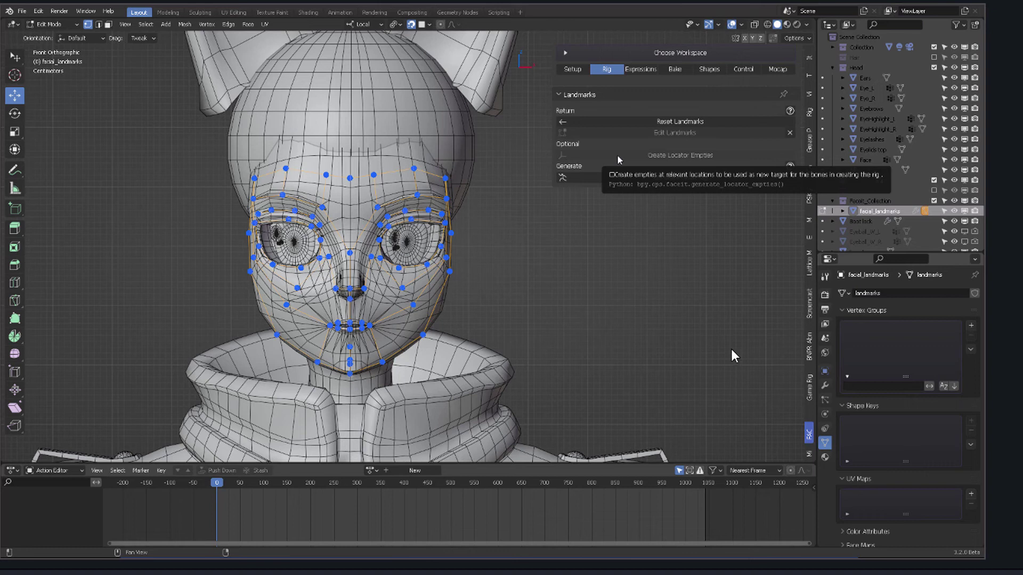
key(ctrl+s)
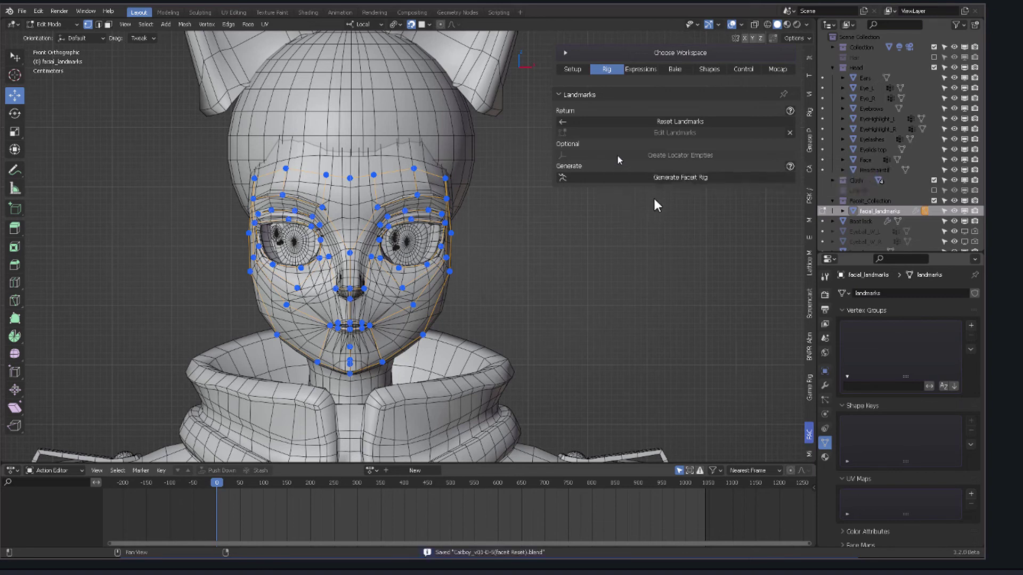
Generate the FaceIt rig from the landmarks.
click(682, 177)
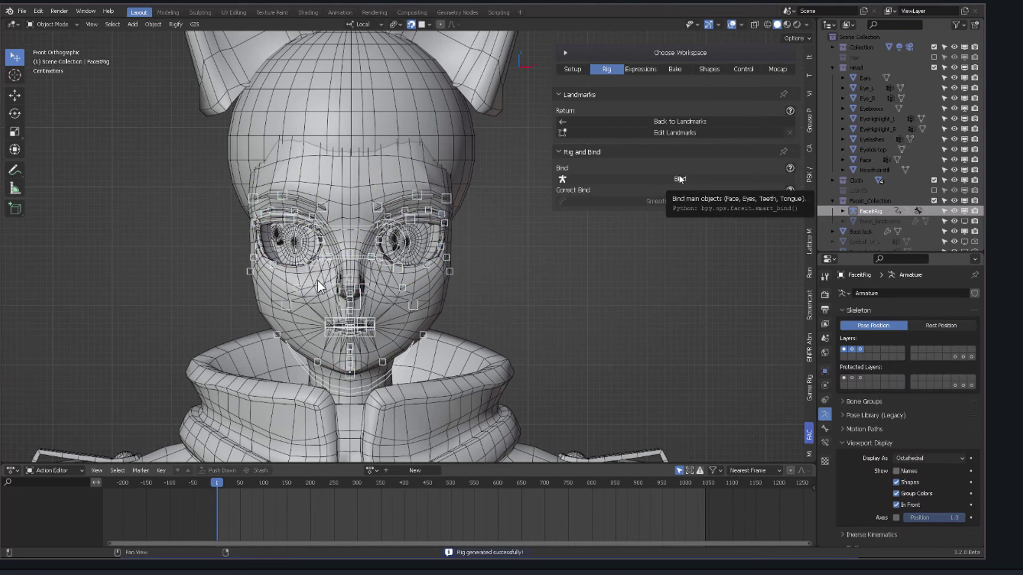
click(640, 69)
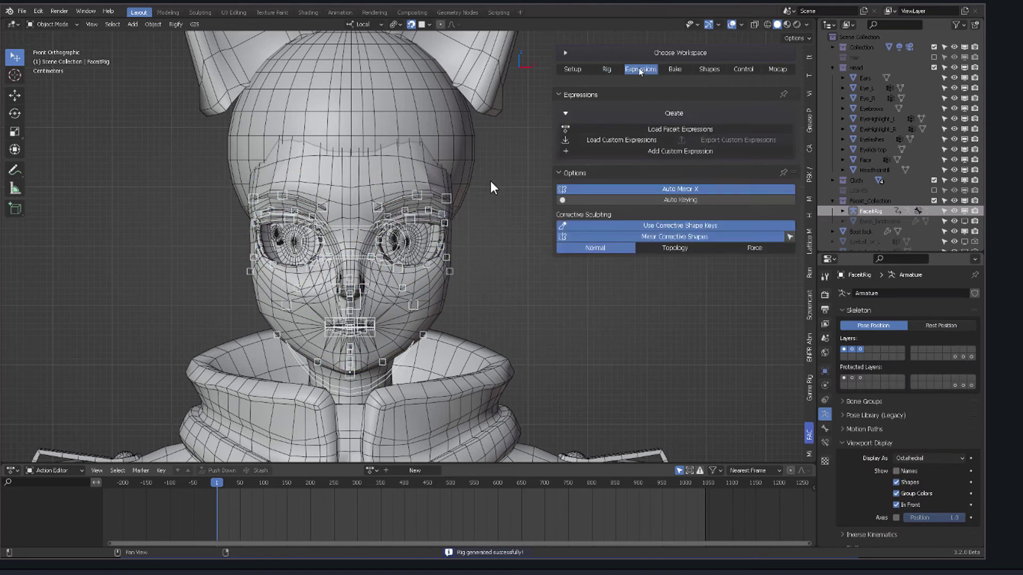
click(618, 69)
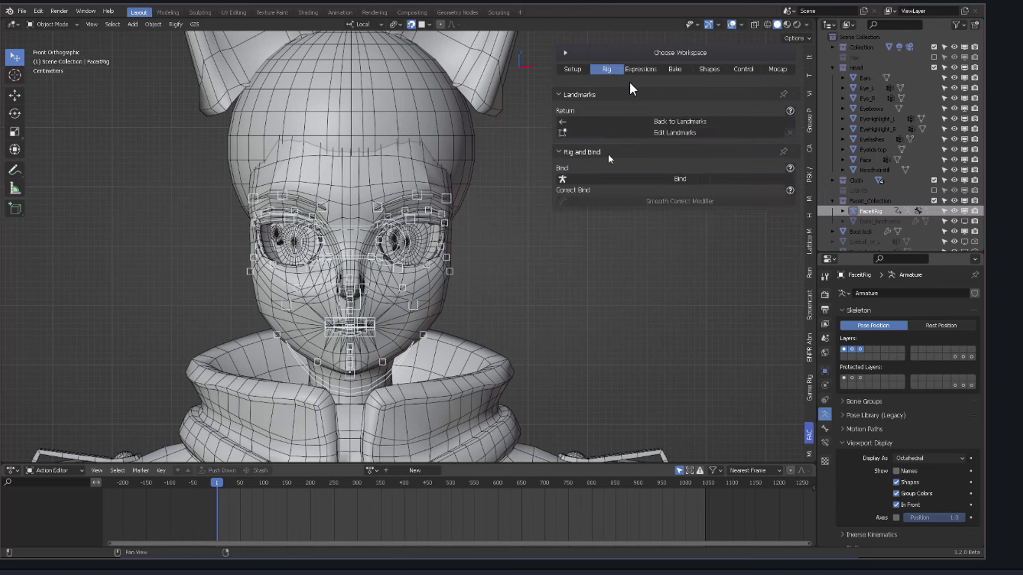
click(639, 69)
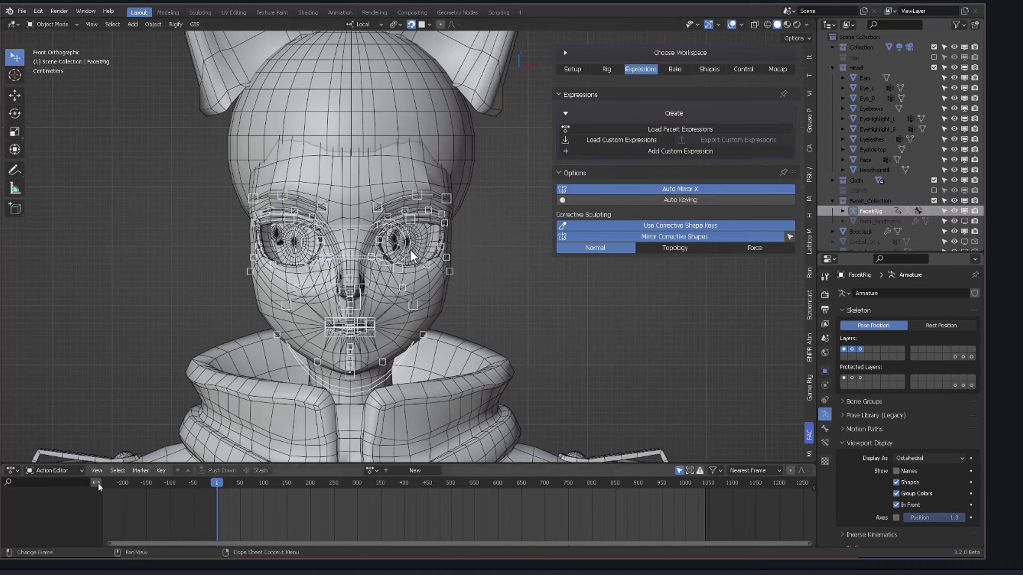
click(607, 70)
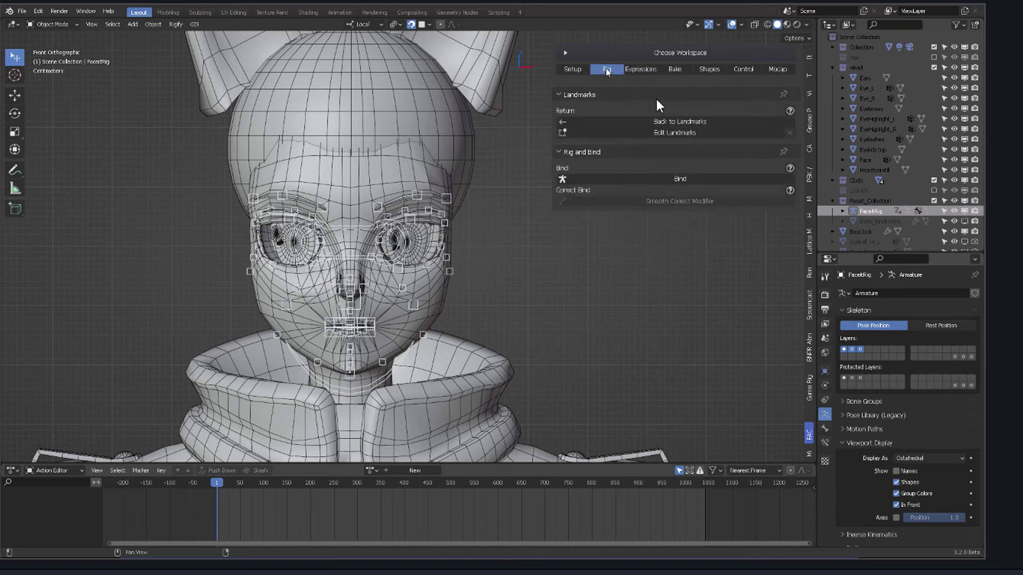
click(632, 70)
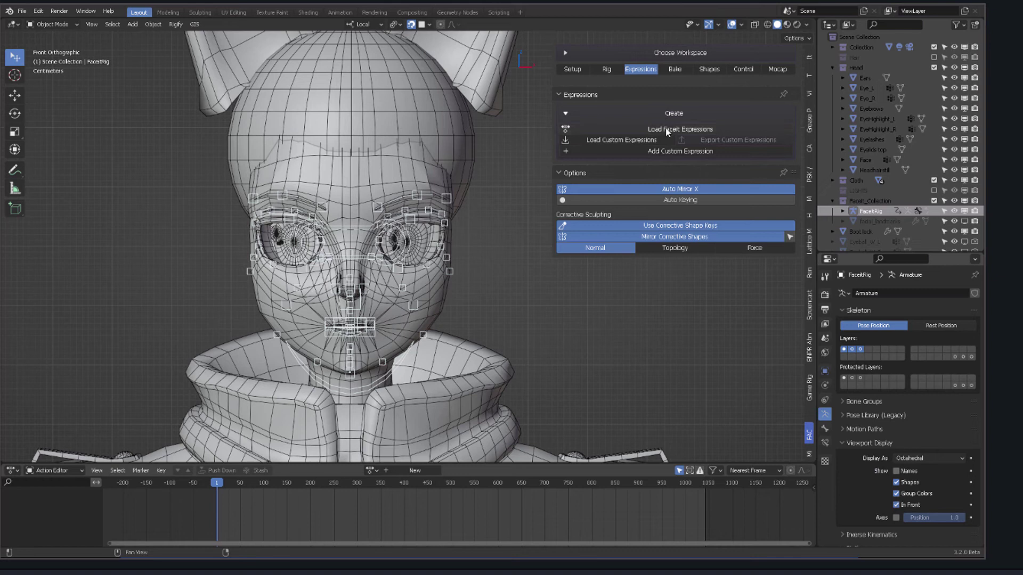
click(606, 69)
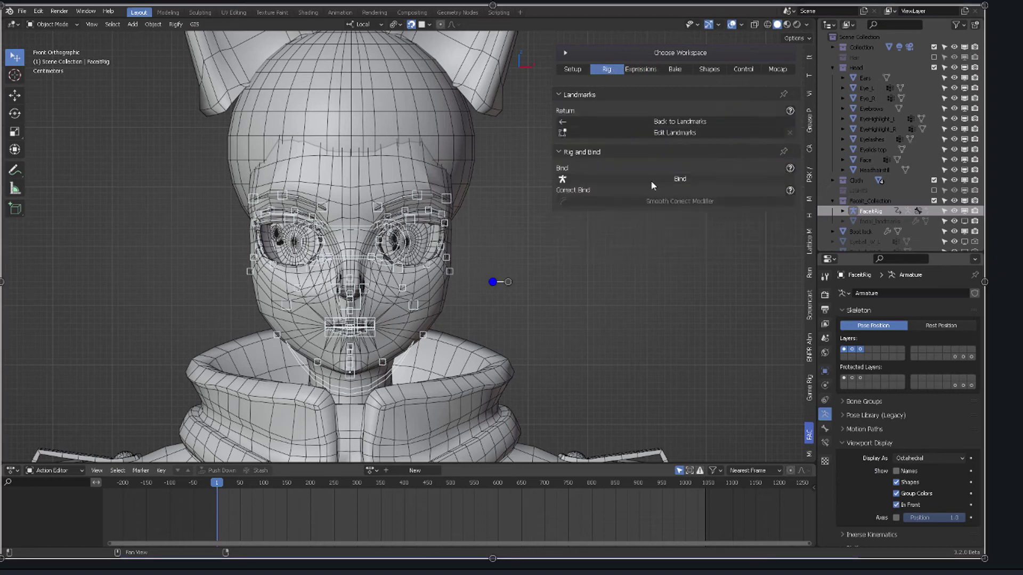
Check the generated rig in the side and front views.
key(KP_3)
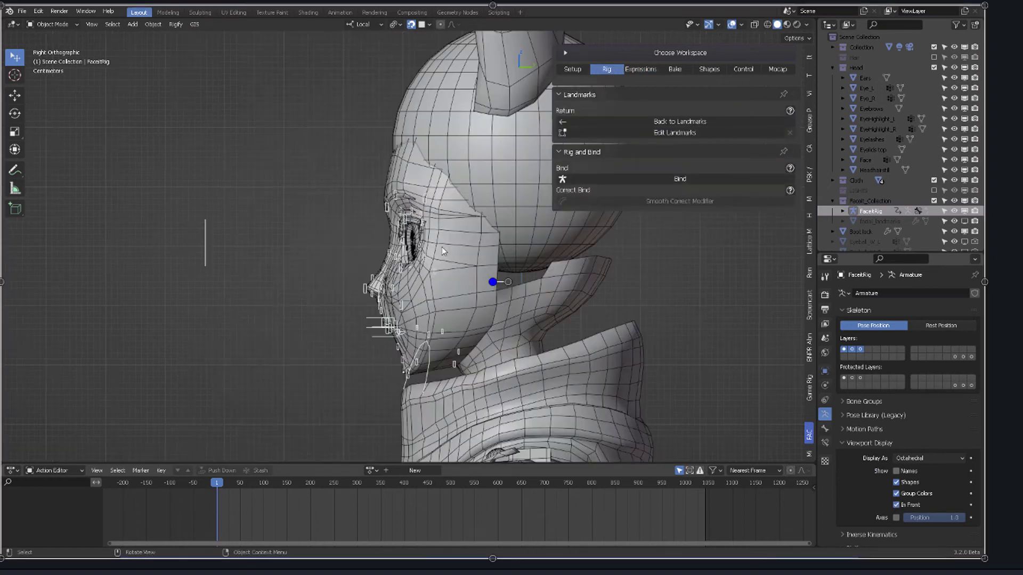
key(KP_1)
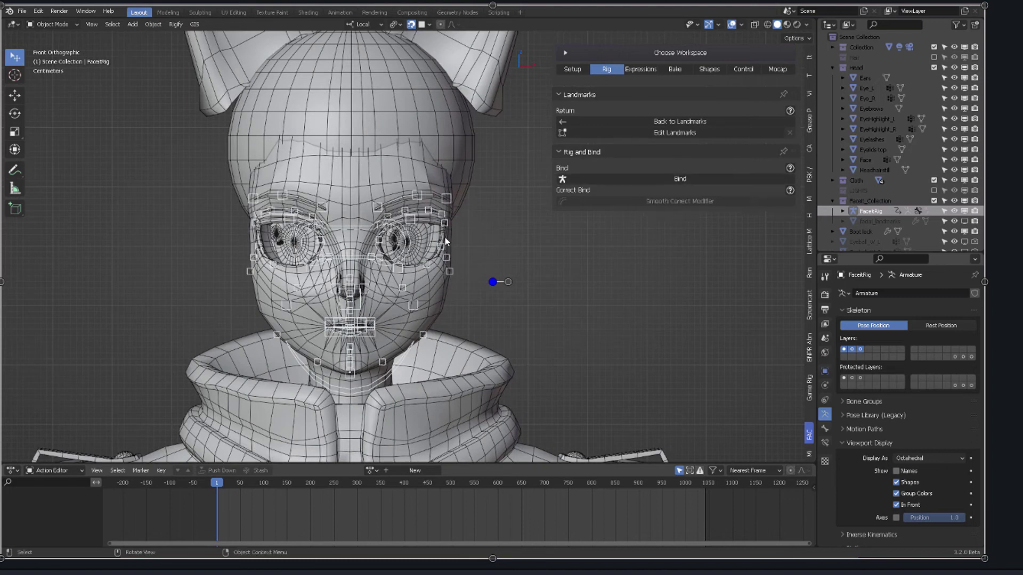
key(KP_3)
key(KP_1)
Bind the face meshes to the FaceIt rig with the Bind options.
click(663, 181)
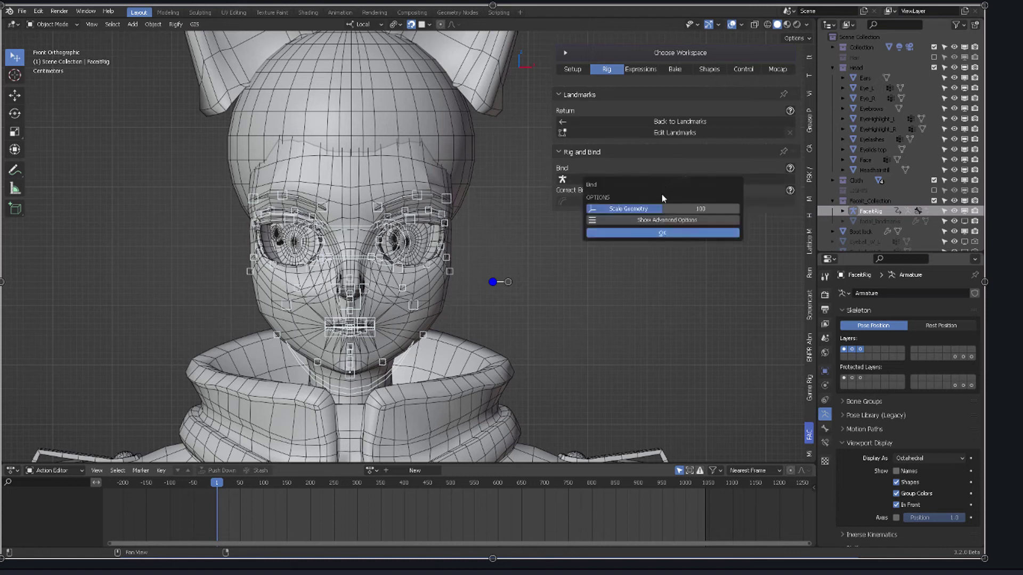
click(658, 221)
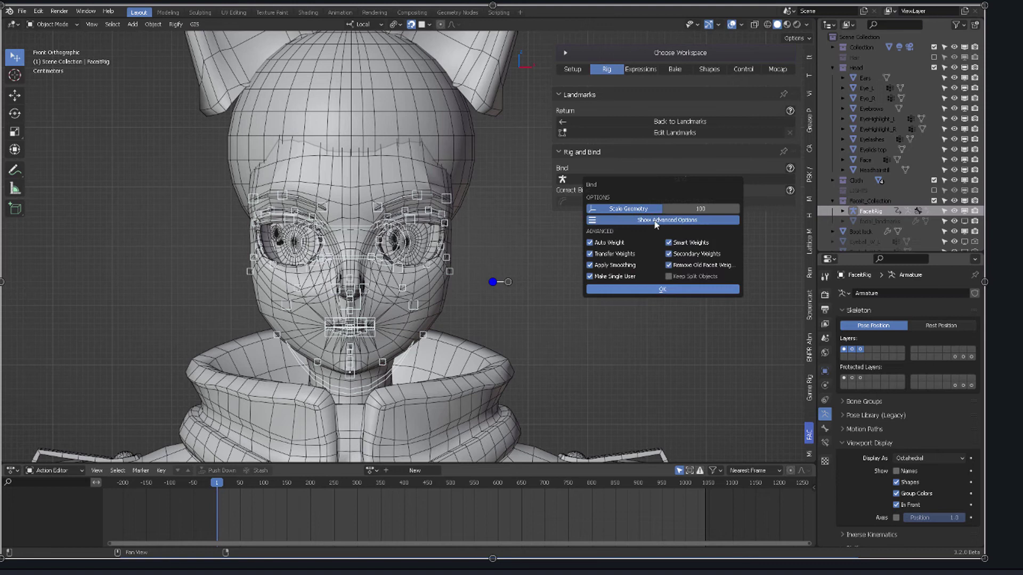
click(675, 221)
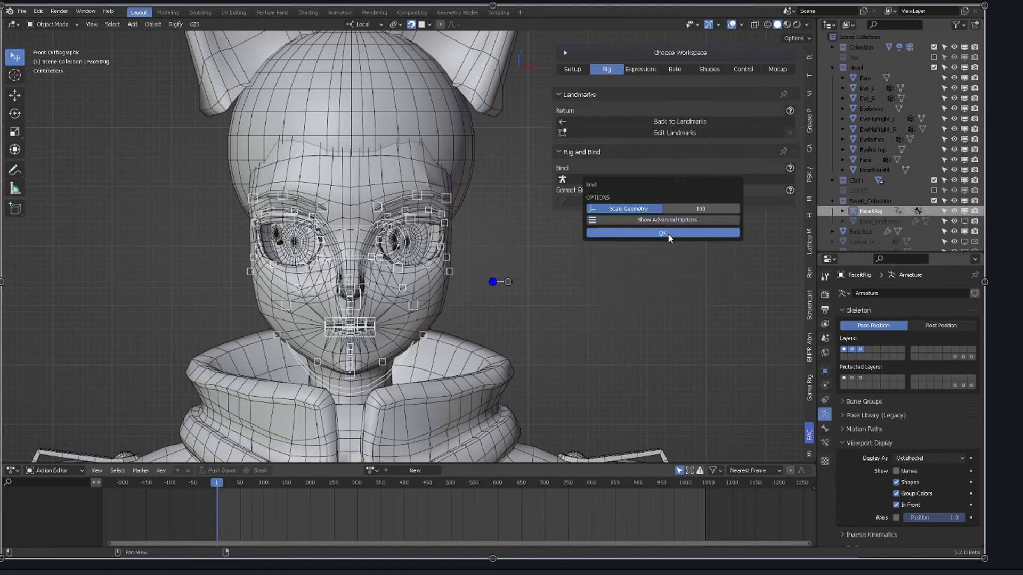
click(670, 232)
Load the ARKit expression set, frame its keys in the timeline, and switch to Material Preview.
click(641, 70)
click(673, 139)
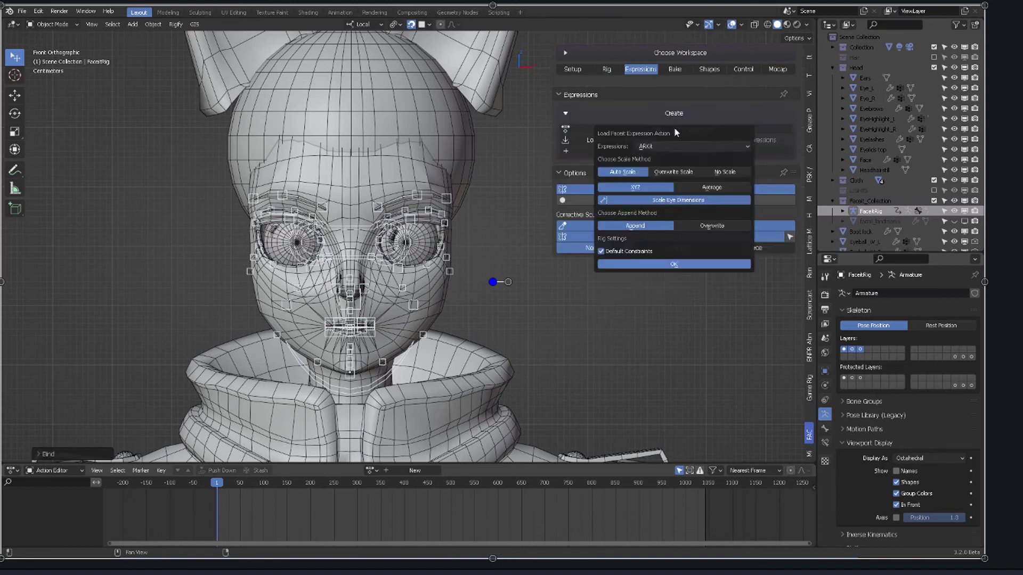
click(692, 146)
click(674, 265)
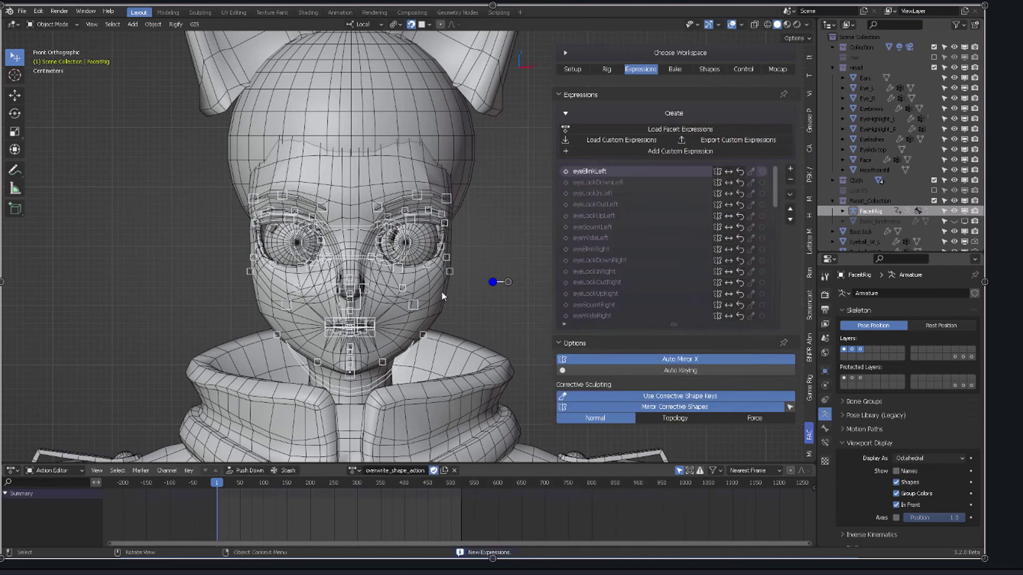
key(Home)
click(761, 24)
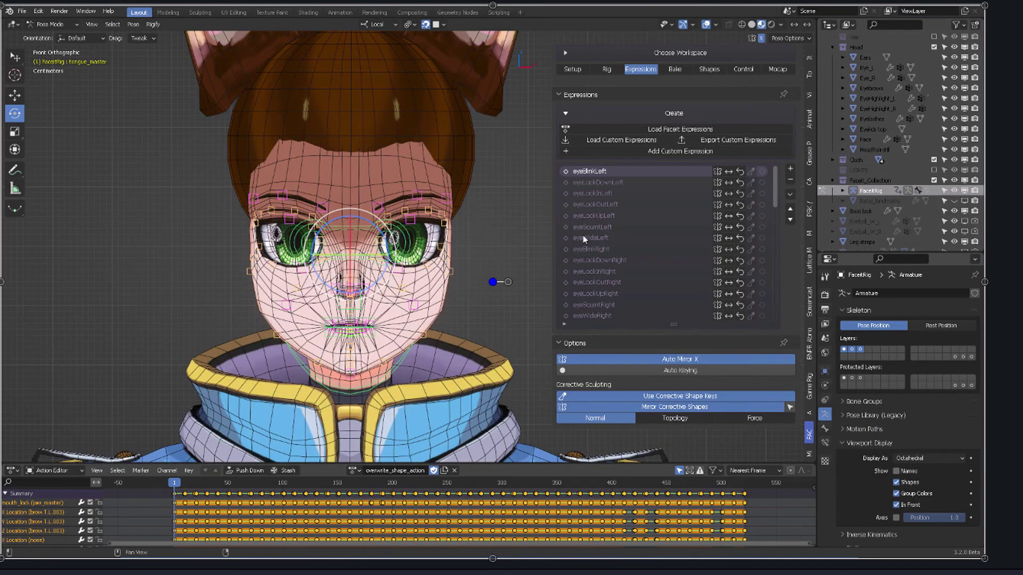
Preview a later expression around the face, then scrub back to the start frame.
key(space)
mouse_move(583, 235)
middle_down()
mouse_move(654, 286)
mouse_move(460, 256)
middle_up()
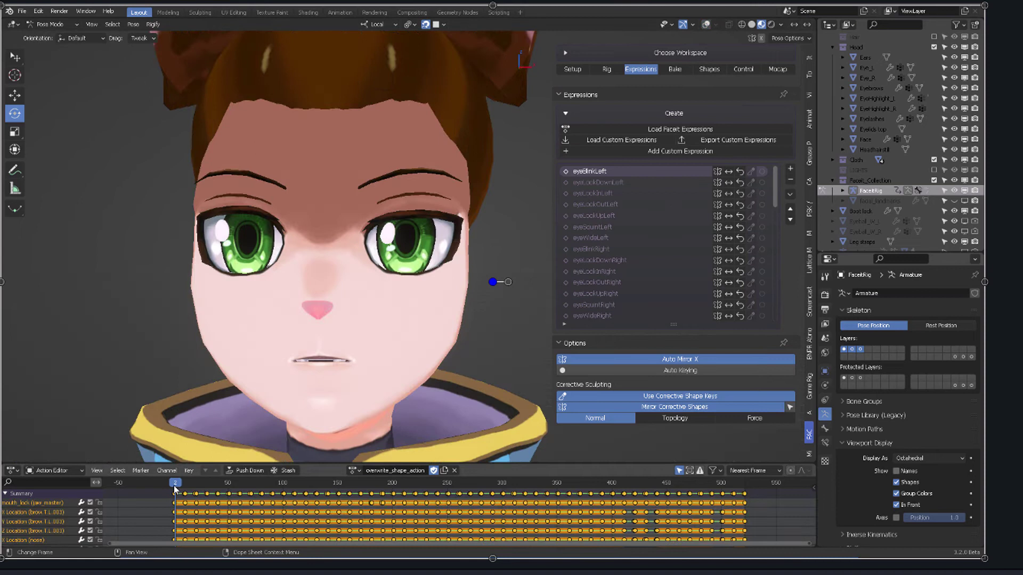
drag(177, 489, 174, 490)
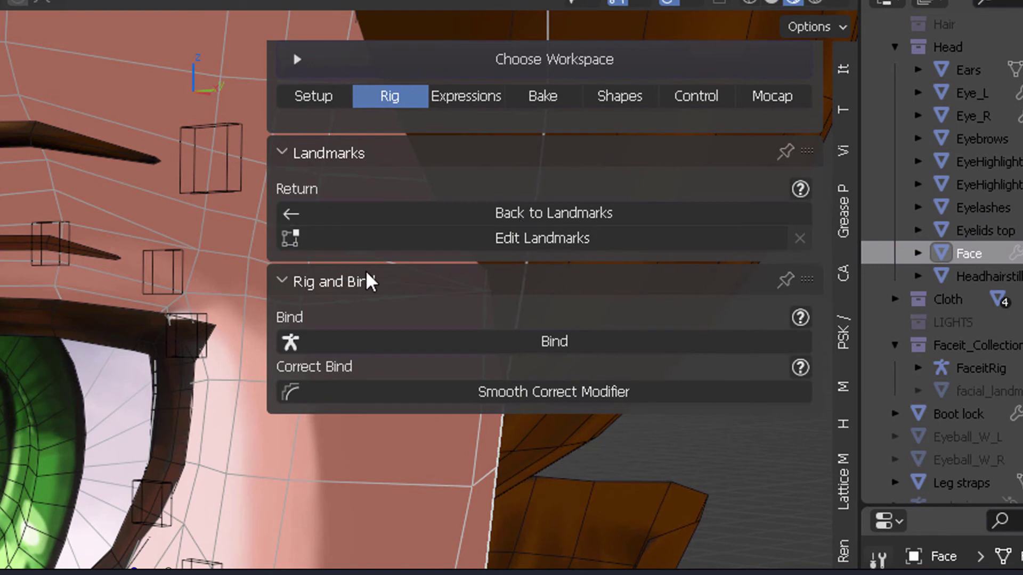
Return FaceIt to the landmarks stage and create separate eye and teeth locator empties.
click(519, 214)
click(518, 288)
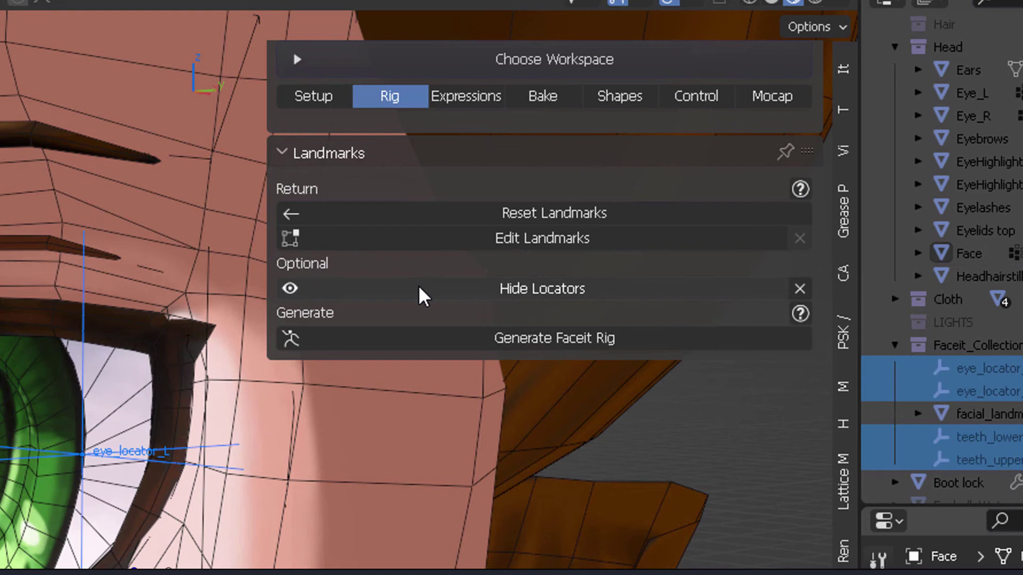
click(418, 292)
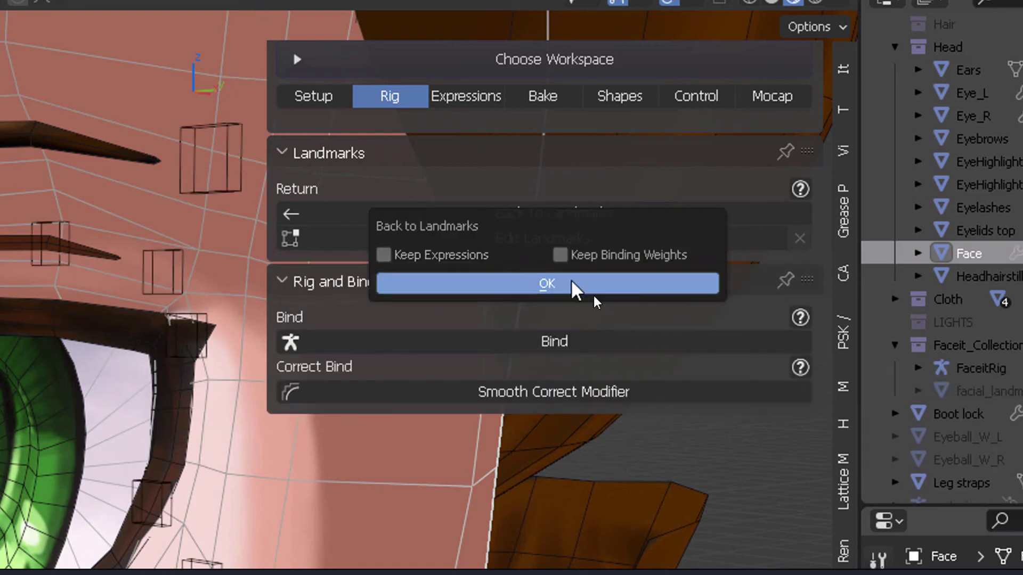
click(521, 287)
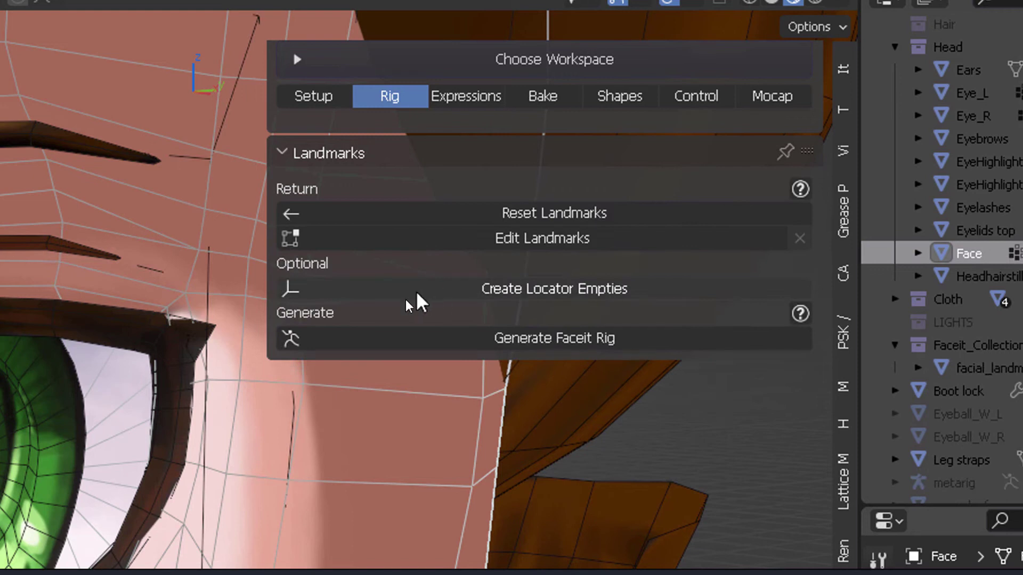
click(553, 300)
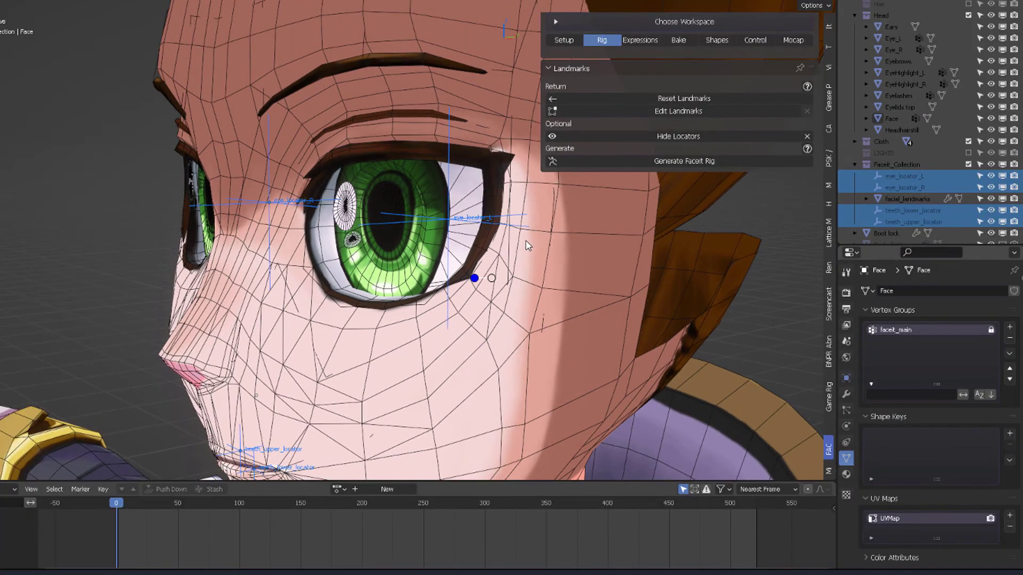
Select eye_locator_L and eye_locator_R together.
middle_drag(526, 245, 408, 336)
scroll(481, 261, down, 5)
key(KP_3)
scroll(480, 277, up, 6)
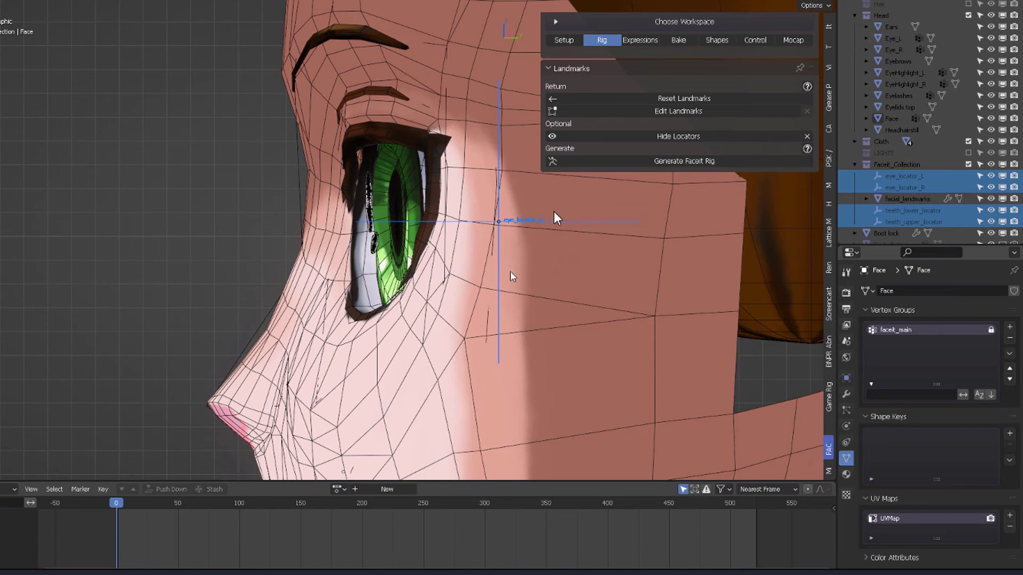
click(500, 222)
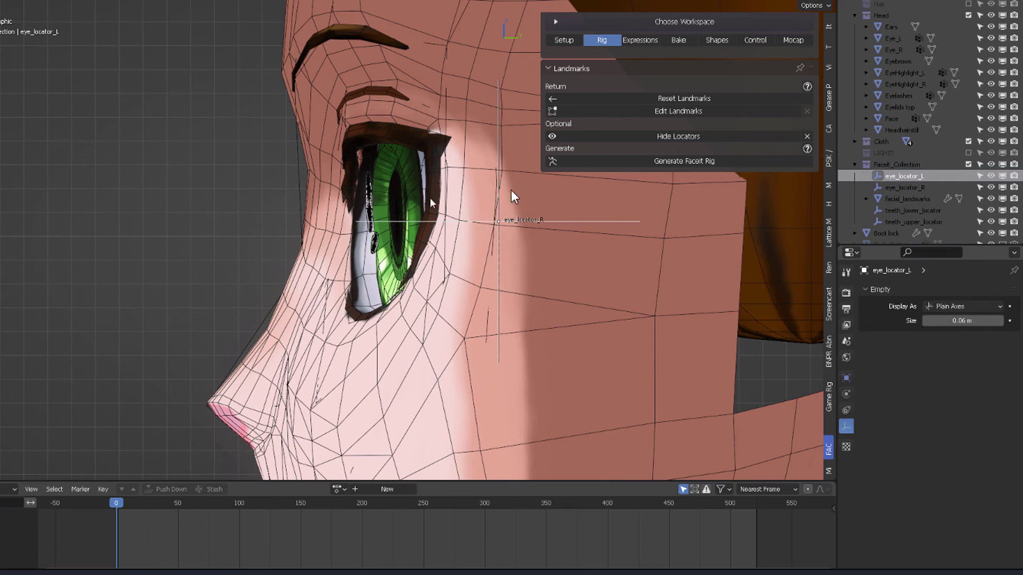
middle_drag(513, 194, 195, 220)
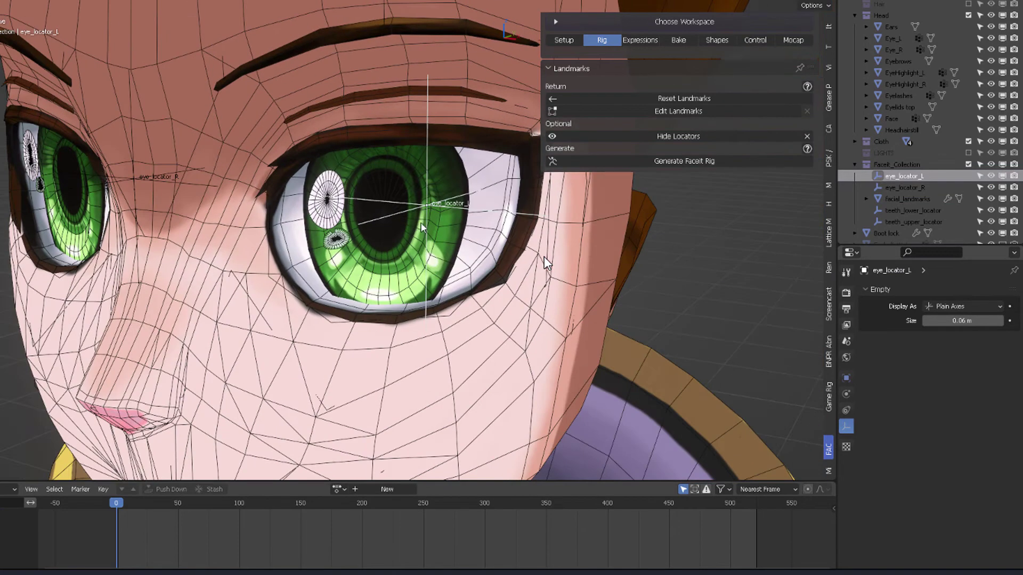
shift+click(198, 173)
In right orthographic view, move the eye locator back along Y to the eye's centre.
key(KP_3)
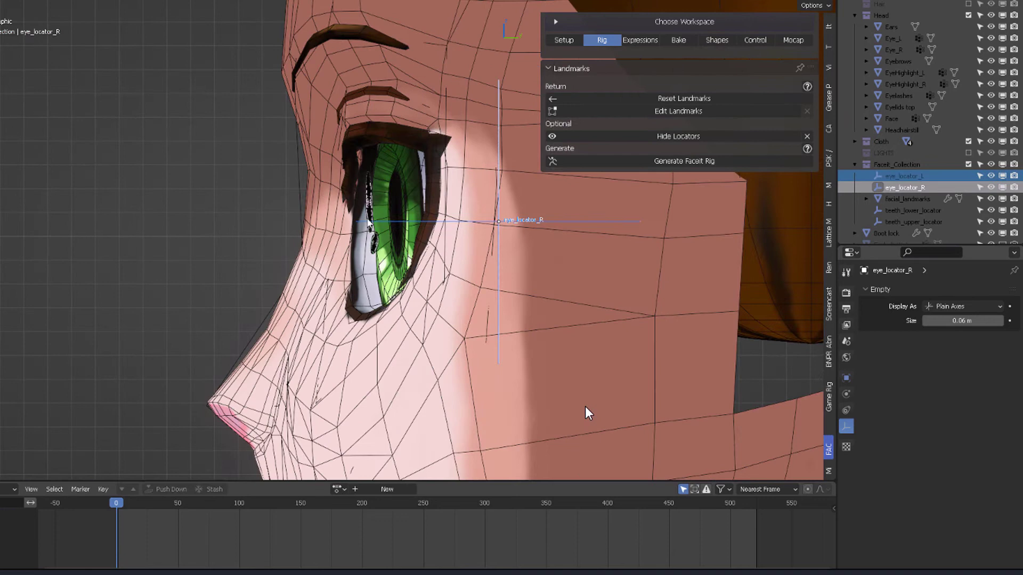
scroll(585, 413, up, 2)
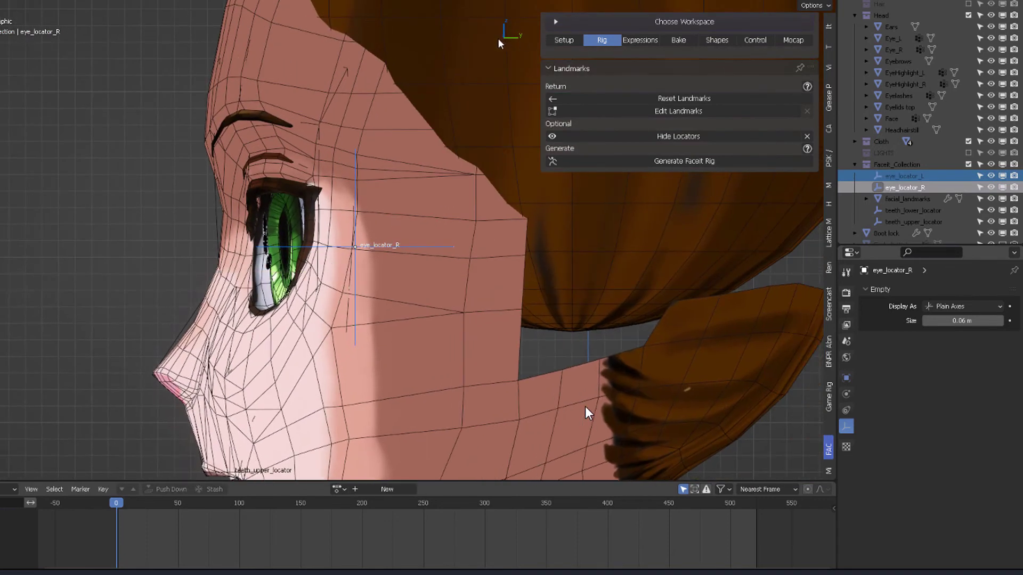
key(g)
key(y)
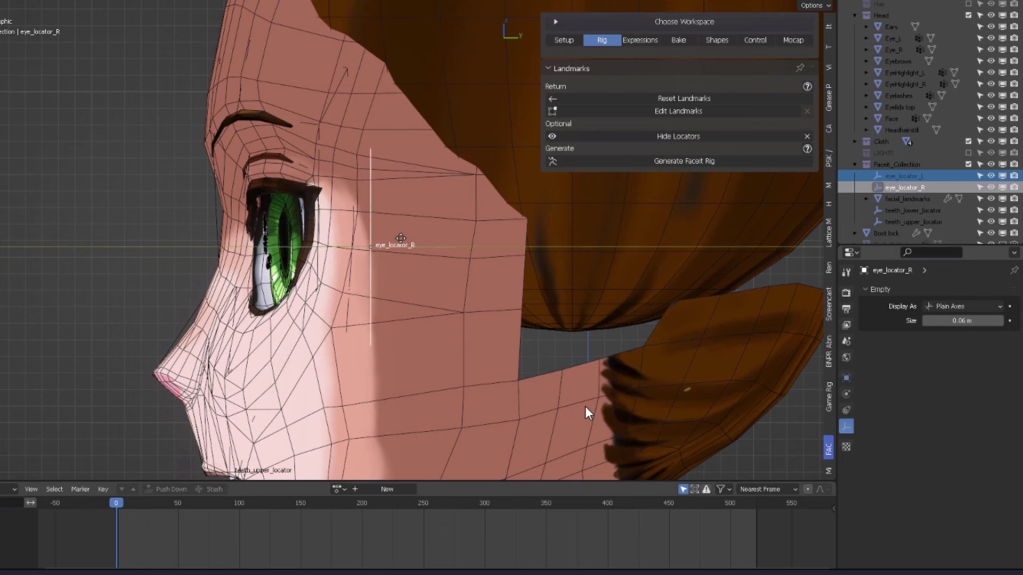
click(403, 242)
key(d)
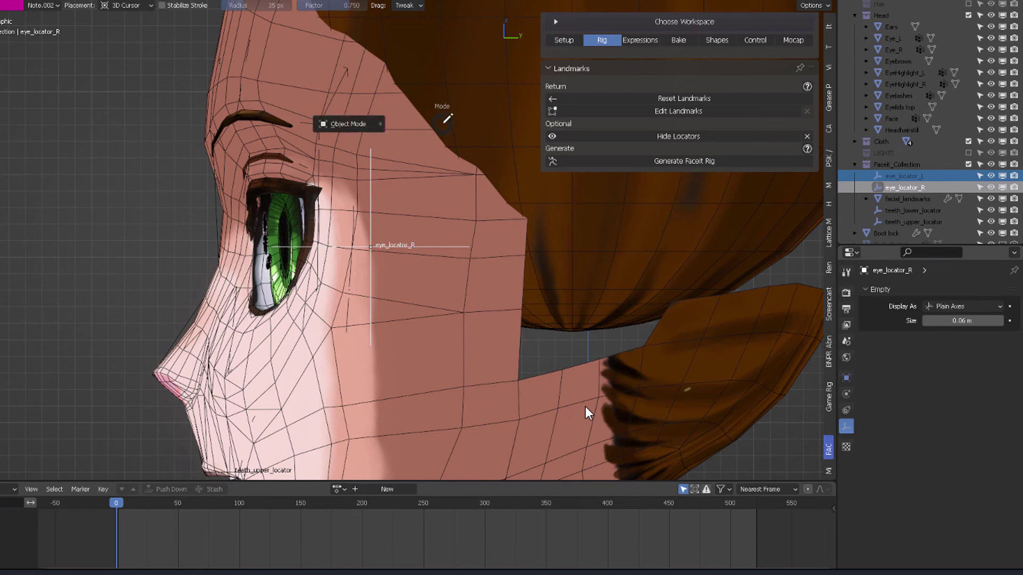
Make the Note.002 annotation layer visible and select the right eye locator.
key(alt+a)
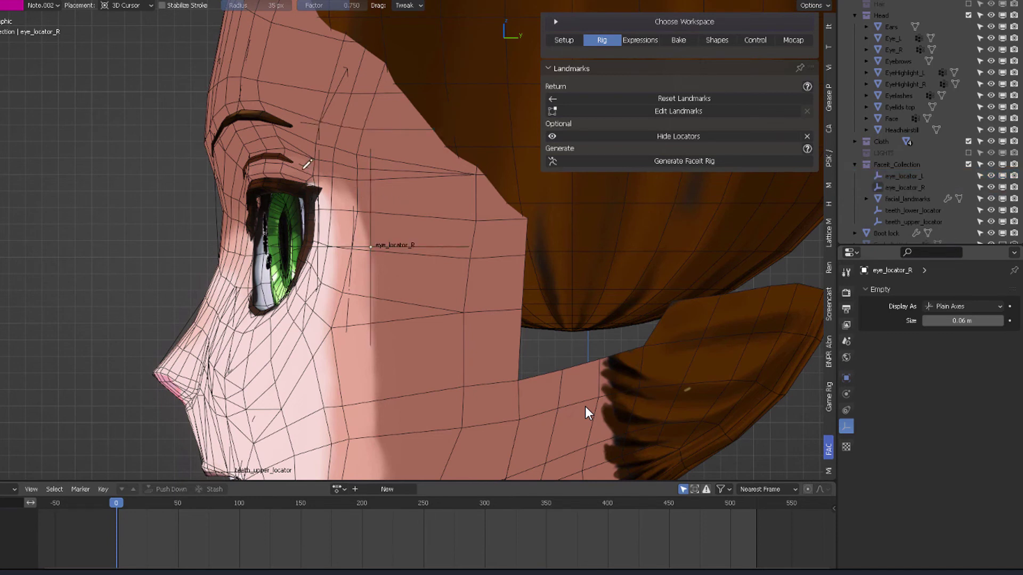
click(829, 65)
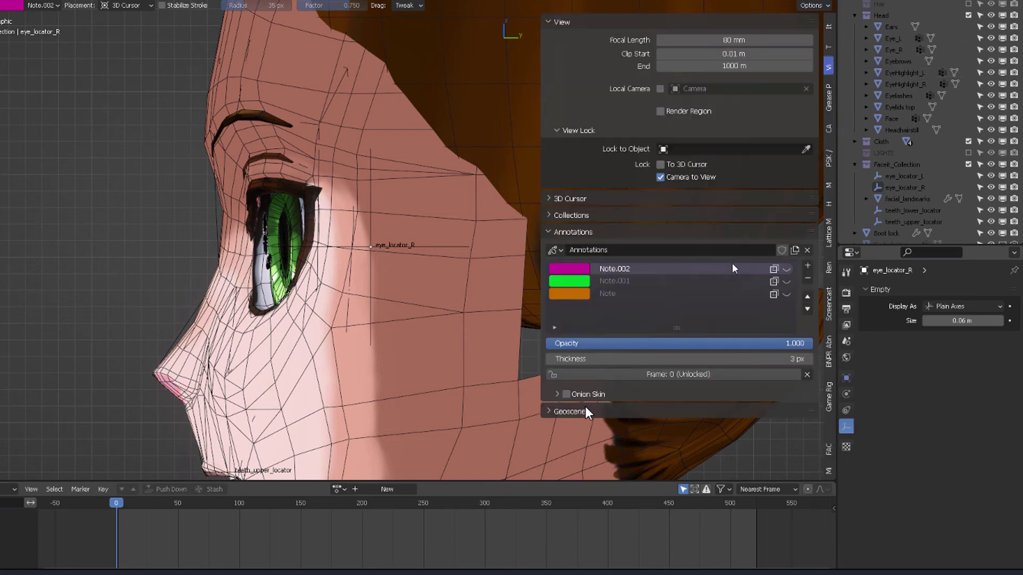
click(788, 270)
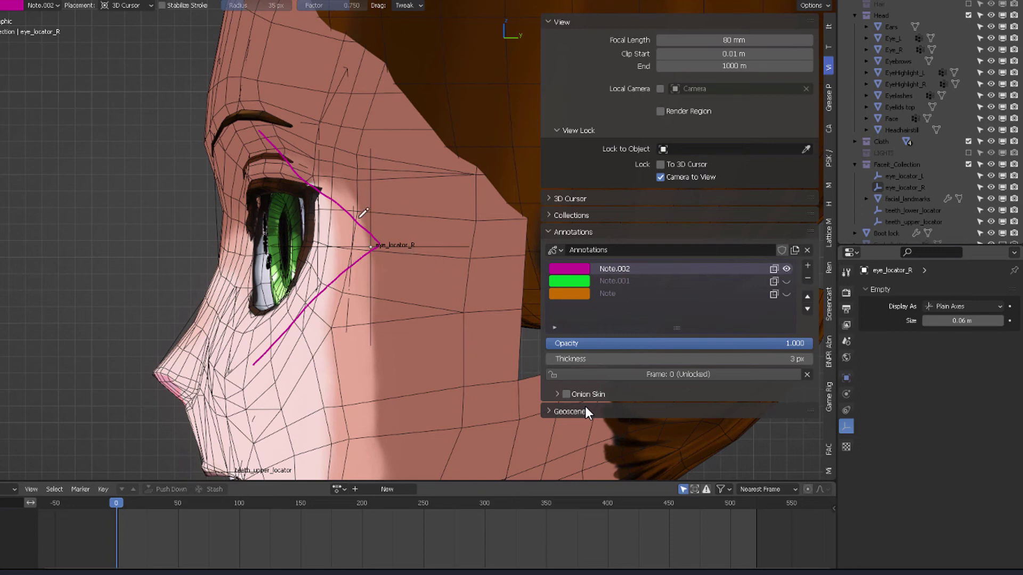
key(n)
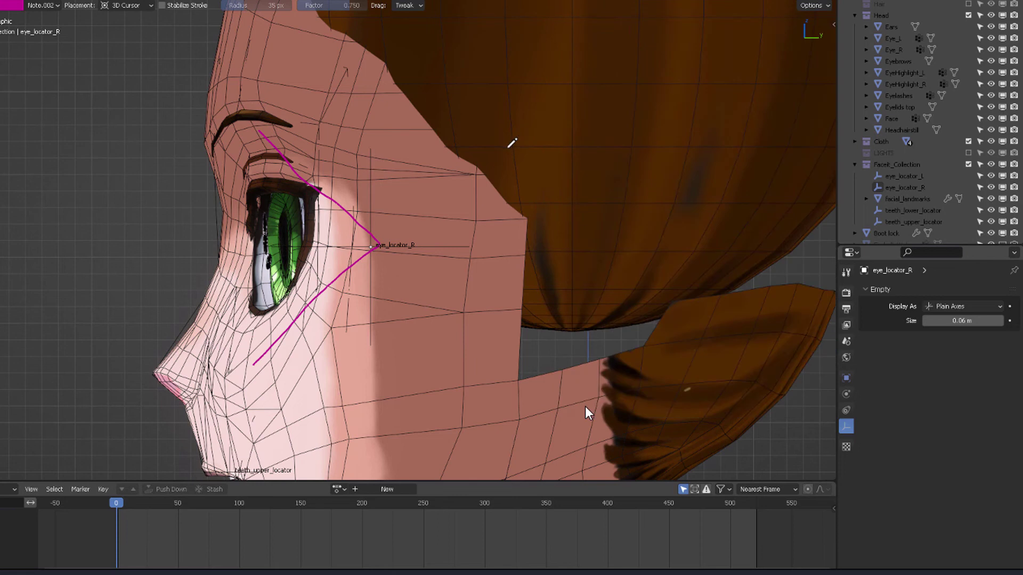
key(ctrl+Tab)
click(371, 185)
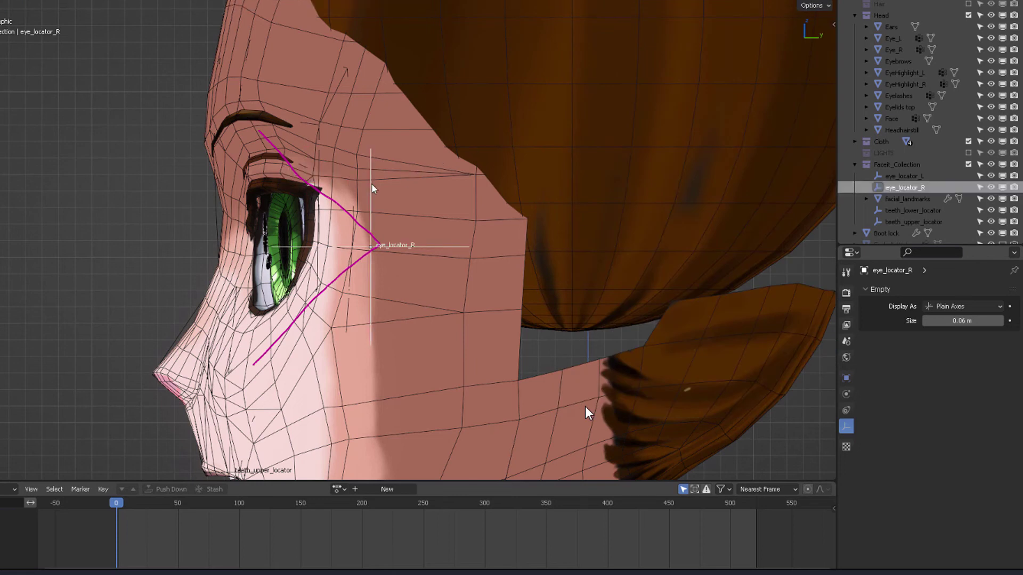
middle_drag(343, 184, 433, 184)
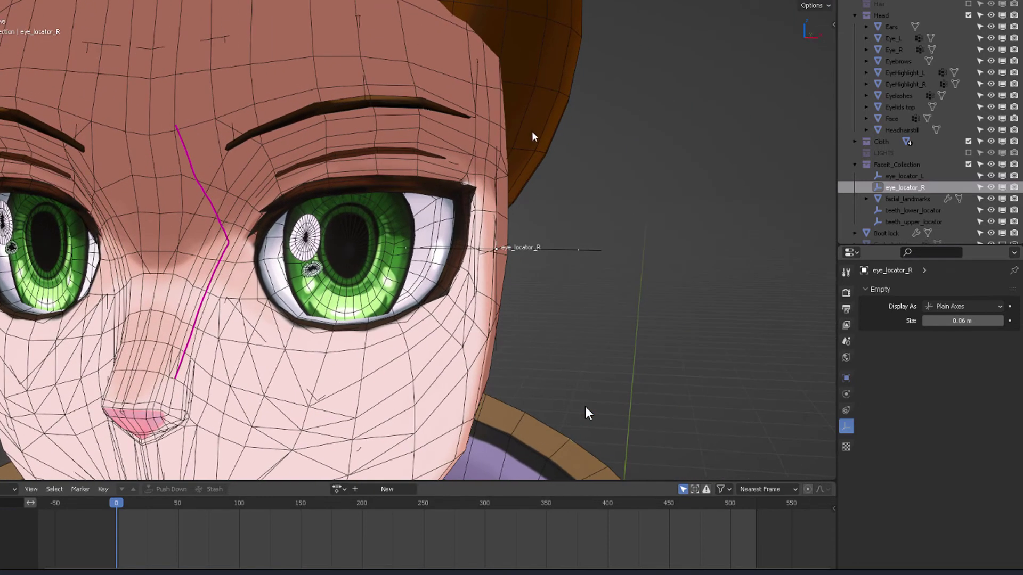
Undo the right eye locator's move along Y and return to side orthographic view.
key(ctrl+z)
key(ctrl+z)
key(ctrl+z)
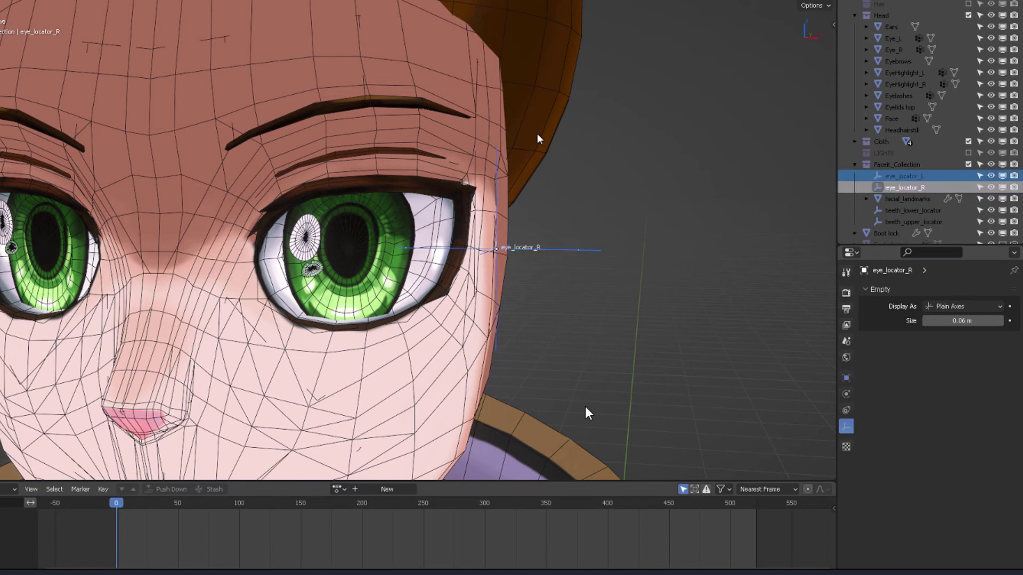
key(ctrl+z)
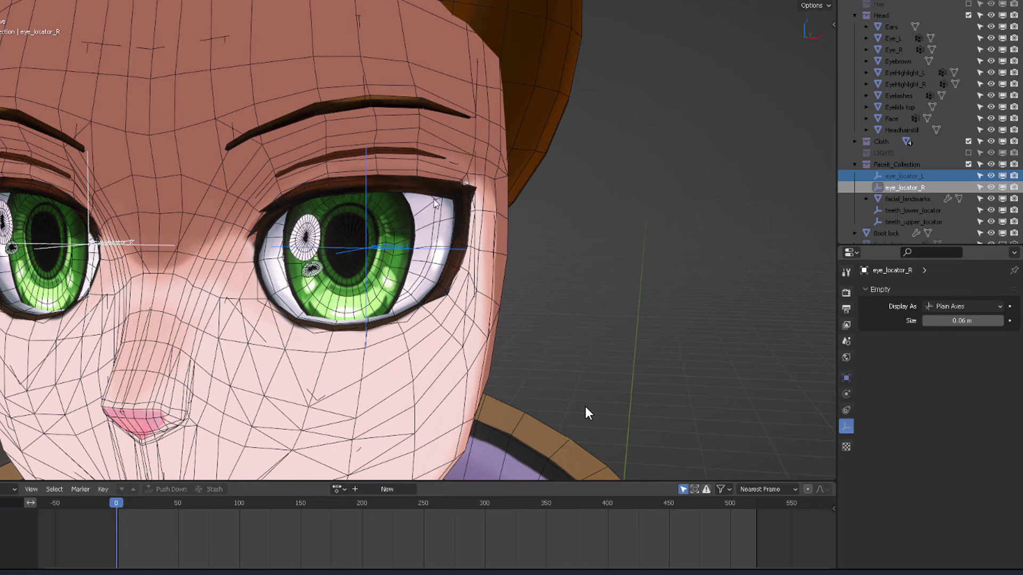
key(KP_3)
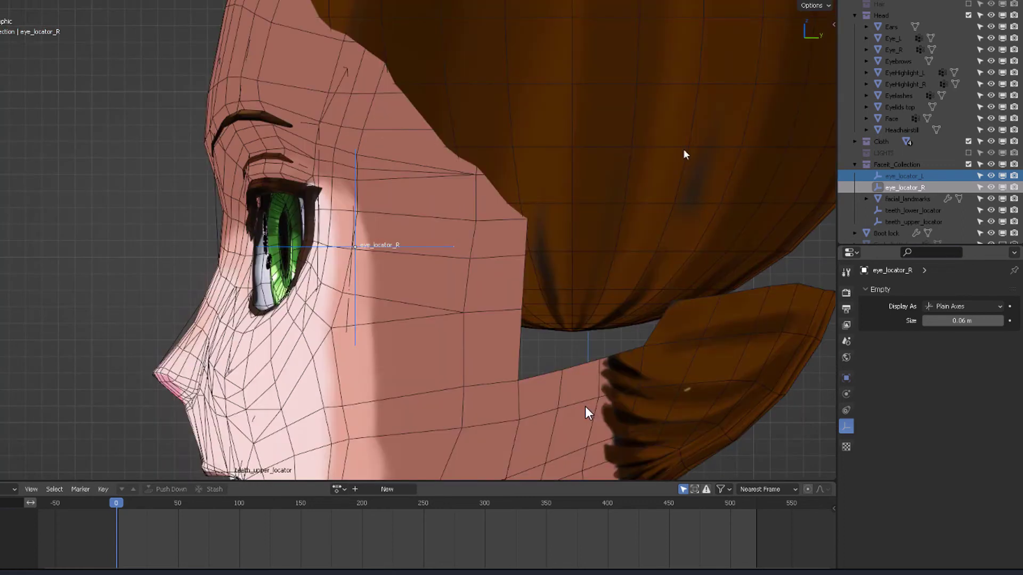
key(n)
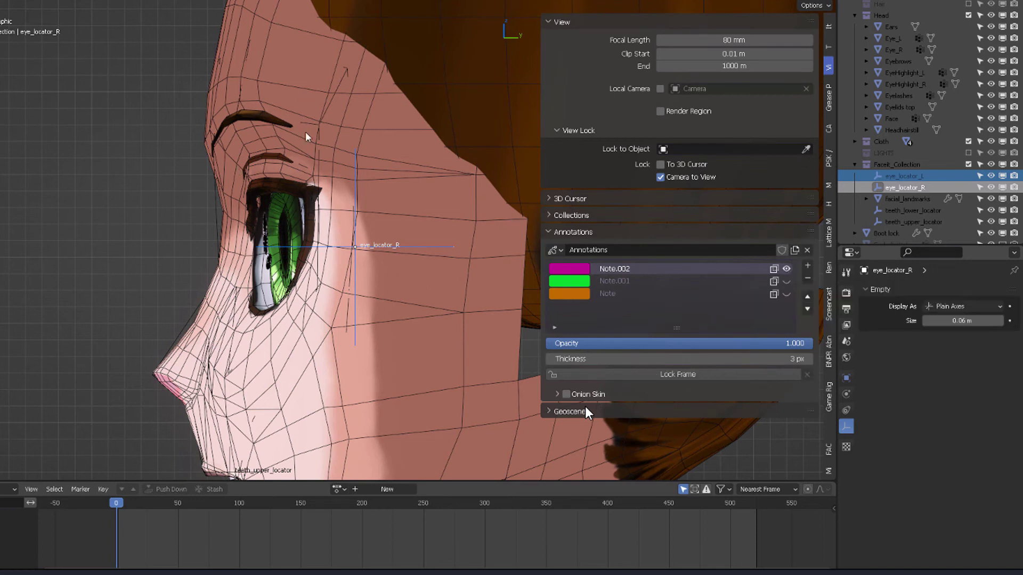
key(alt+a)
Draw a magenta guide stroke along the eye profile and make green Note.001 the active layer.
key(shift+space)
key(d)
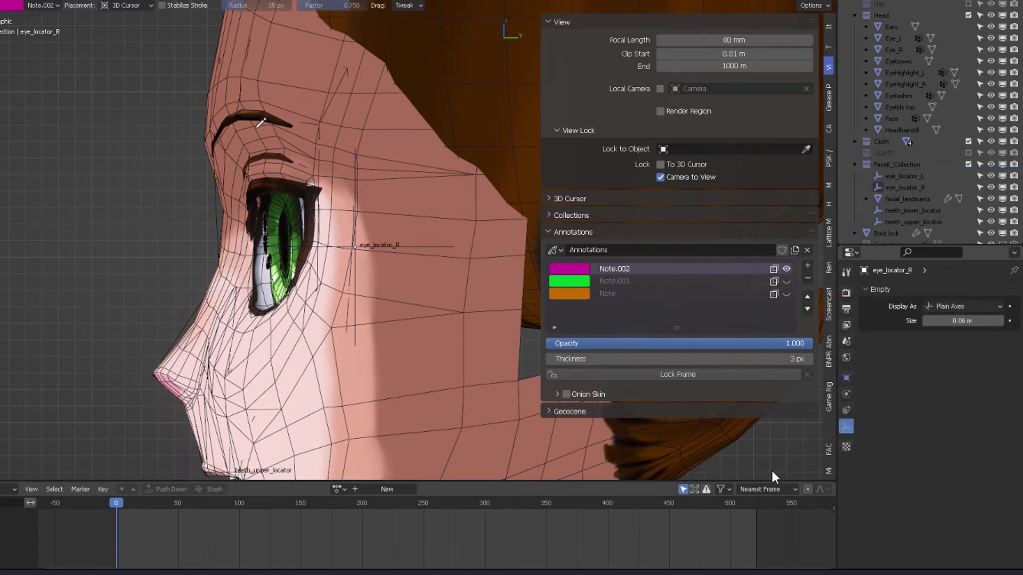
mouse_move(244, 128)
mouse_down()
mouse_move(294, 154)
mouse_move(385, 242)
mouse_move(263, 343)
mouse_up()
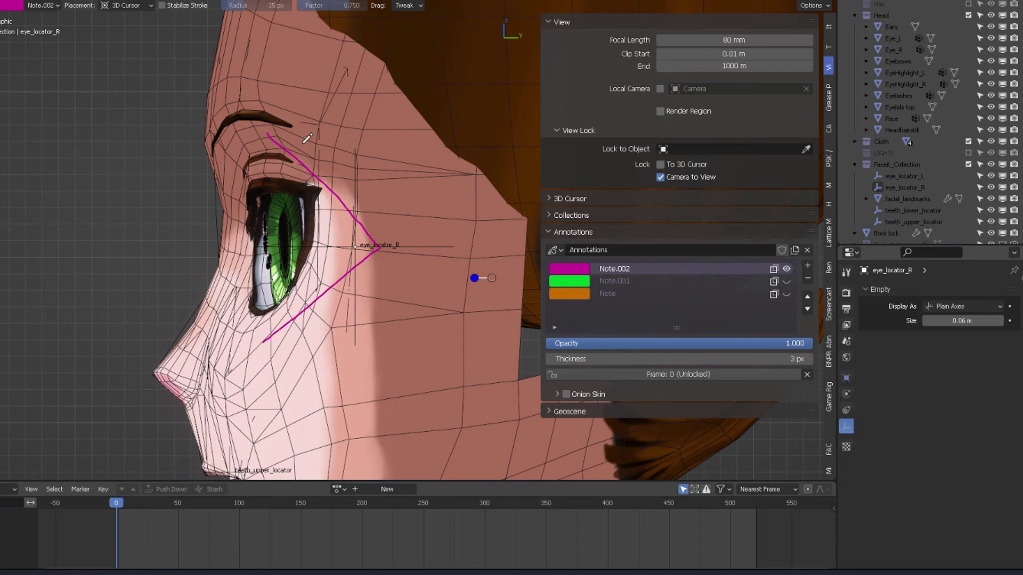
click(614, 280)
click(786, 281)
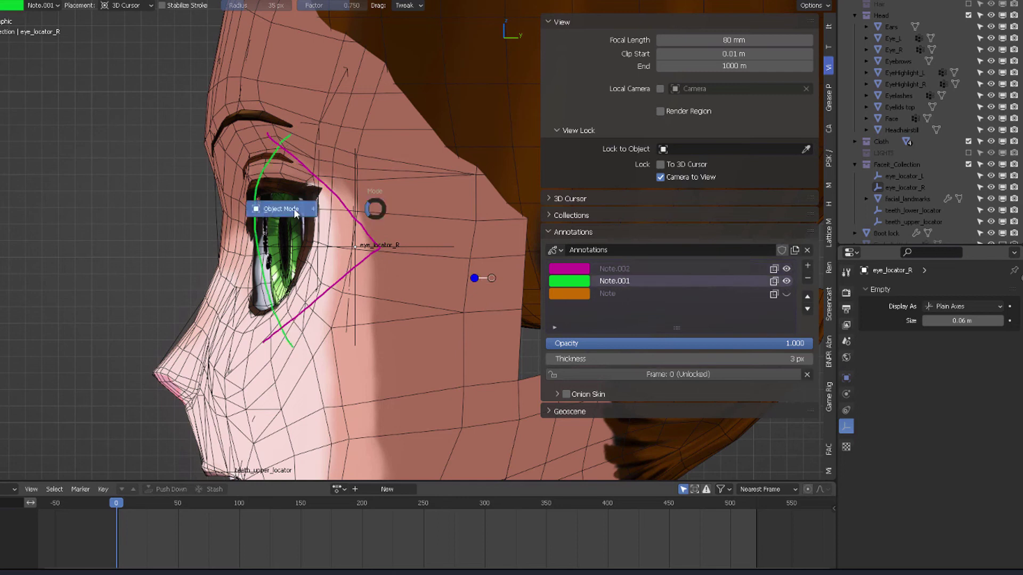
key(w)
Reselect both eye locators, checking them from front and side views.
click(355, 160)
key(KP_1)
shift+click(139, 178)
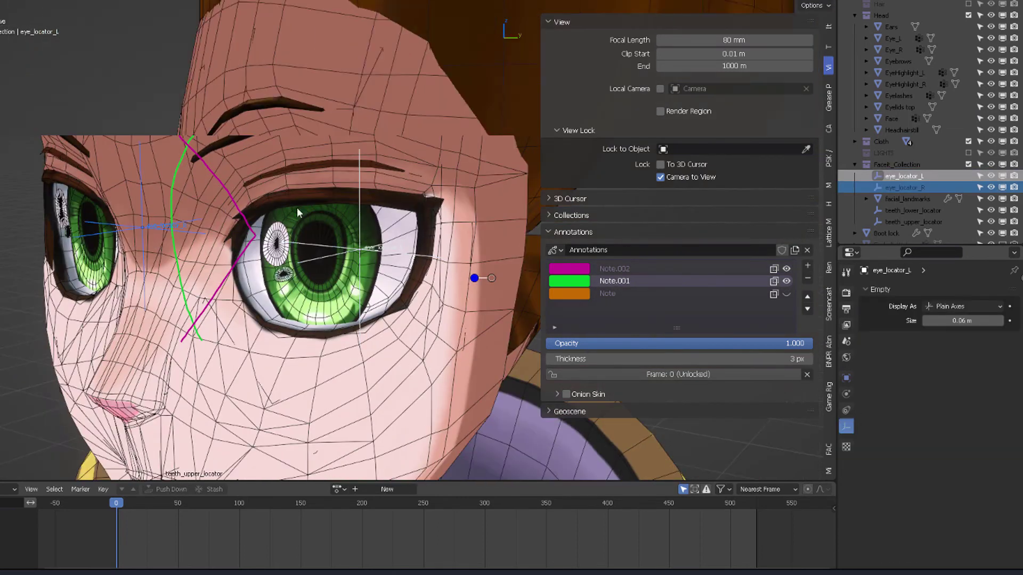
key(KP_3)
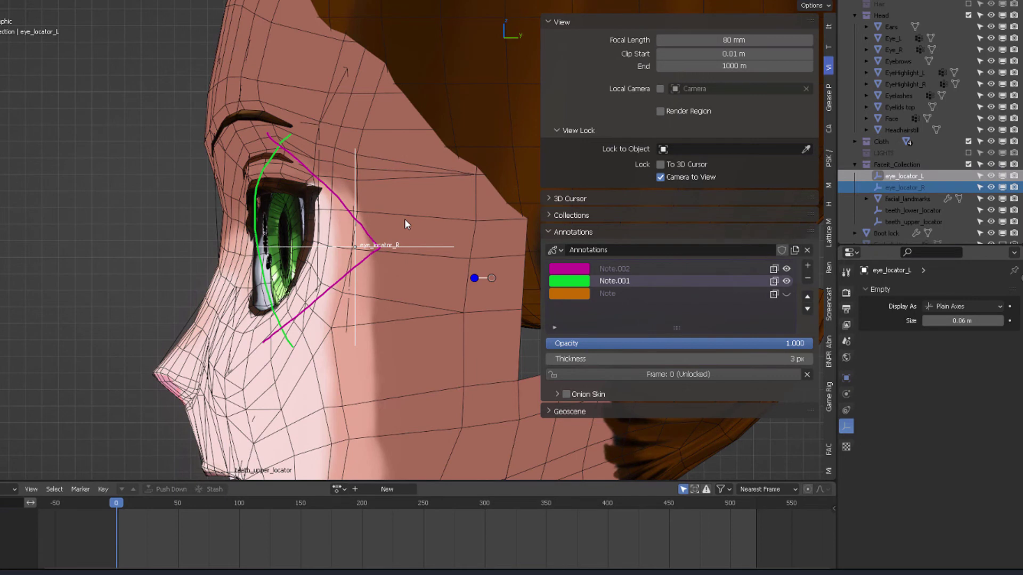
Select the Face mesh and generate the FaceIt rig from the adjusted landmarks.
click(405, 219)
key(KP_1)
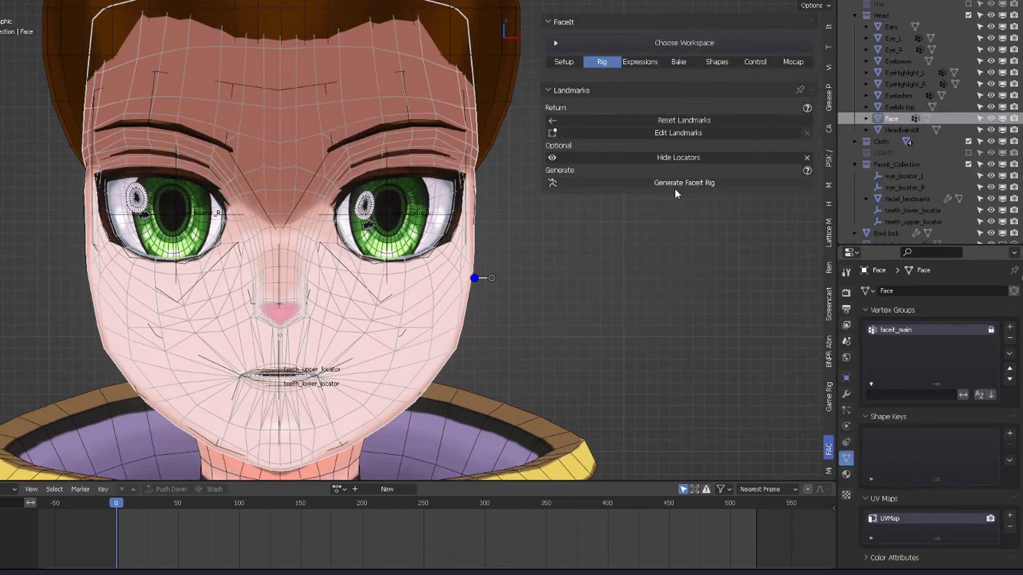
click(686, 185)
key(ctrl+z)
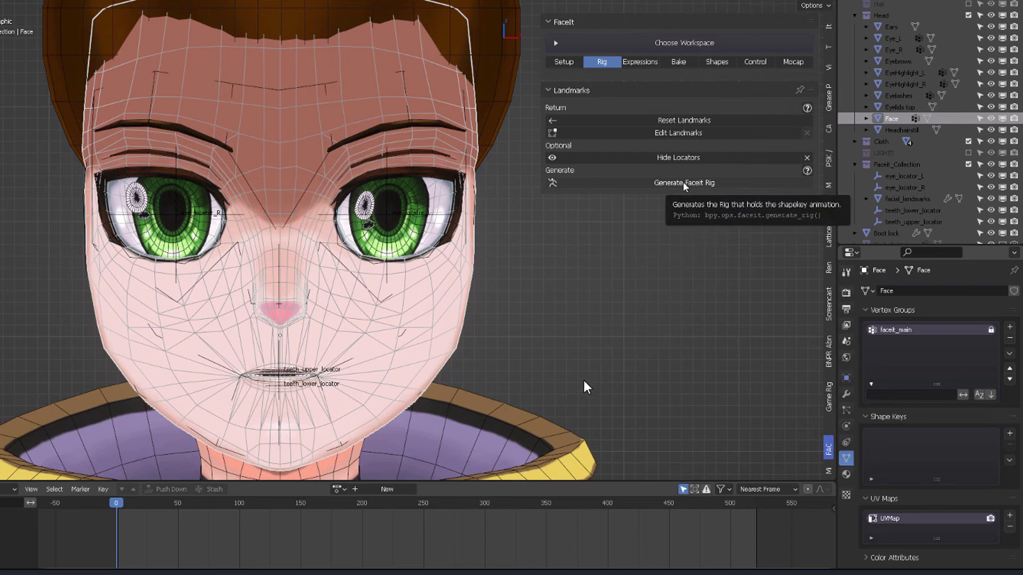
click(685, 183)
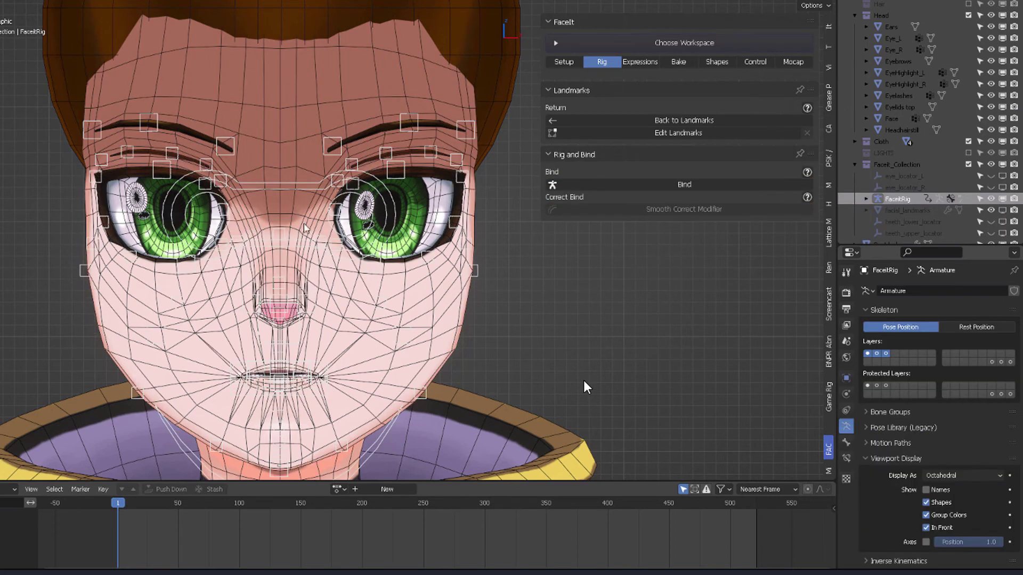
Inspect the new rig from the side, then settle on front orthographic view.
middle_drag(420, 208, 371, 208)
key(KP_1)
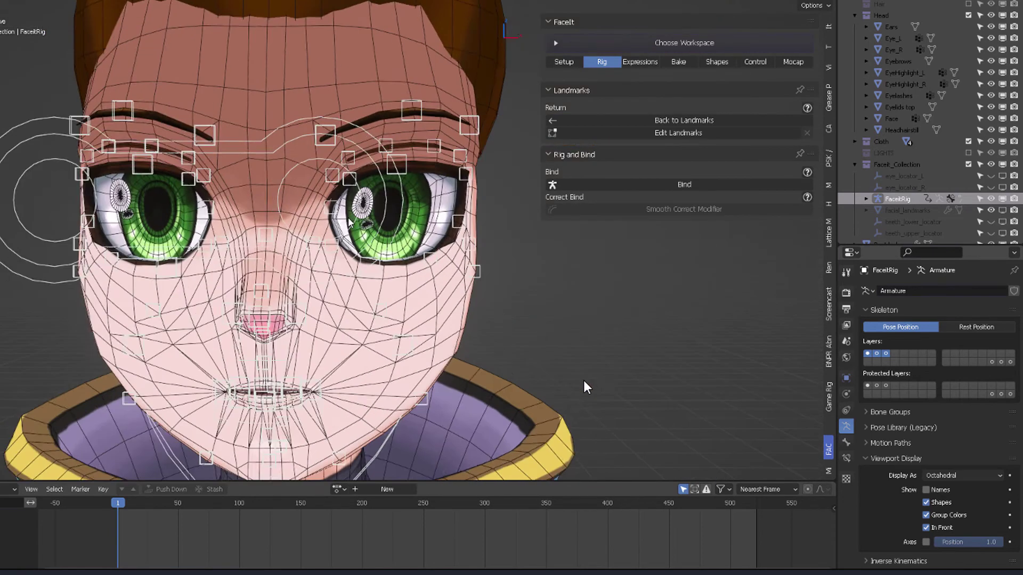
click(641, 62)
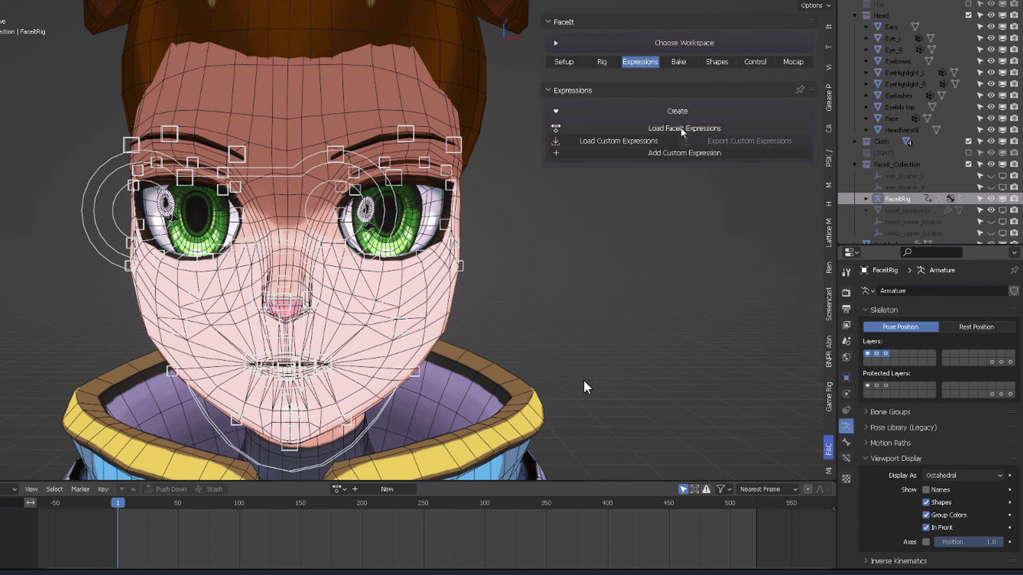
click(611, 63)
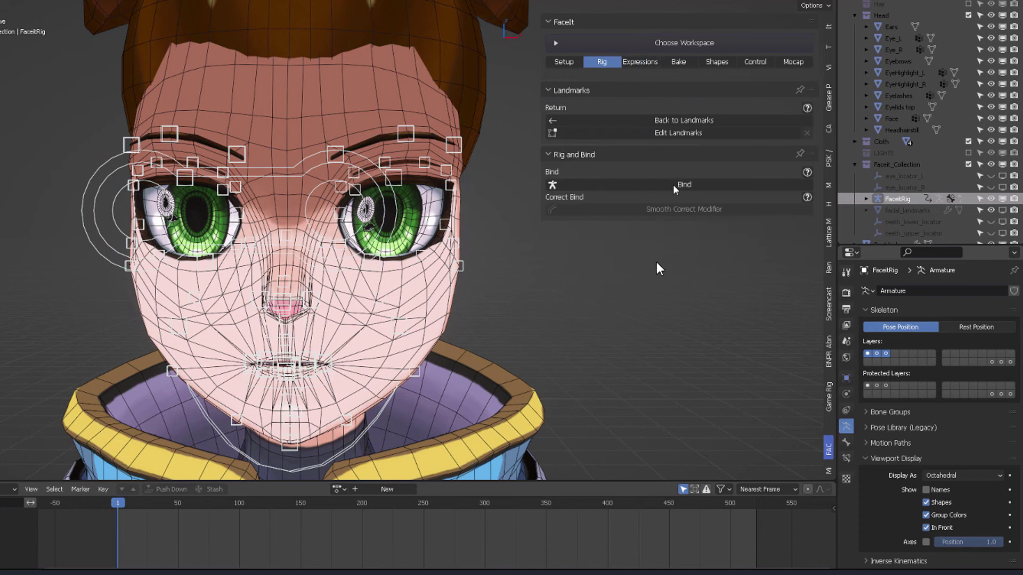
key(KP_5)
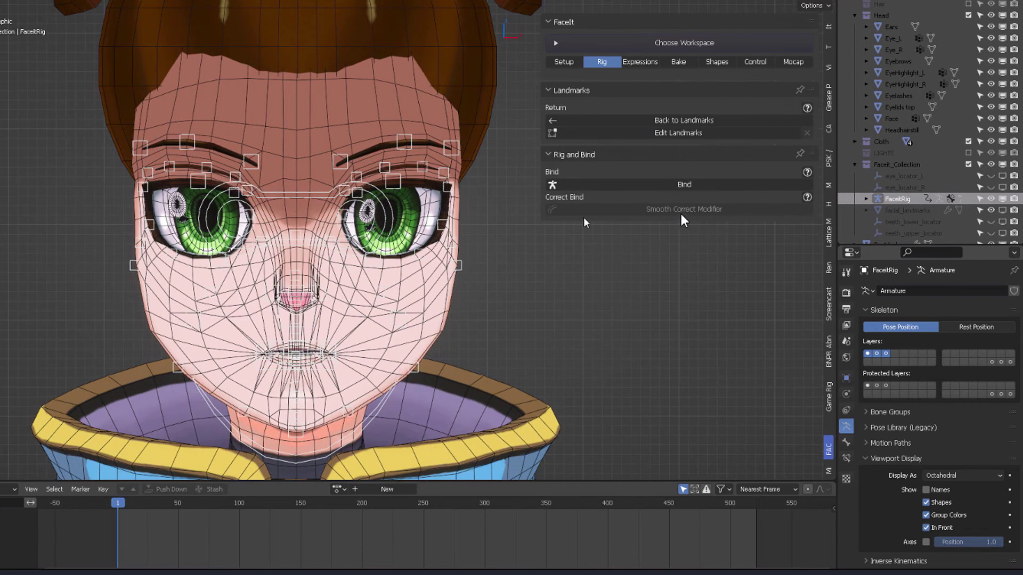
Bind the face meshes to FaceitRig with advanced options shown, then go to Expressions.
click(674, 185)
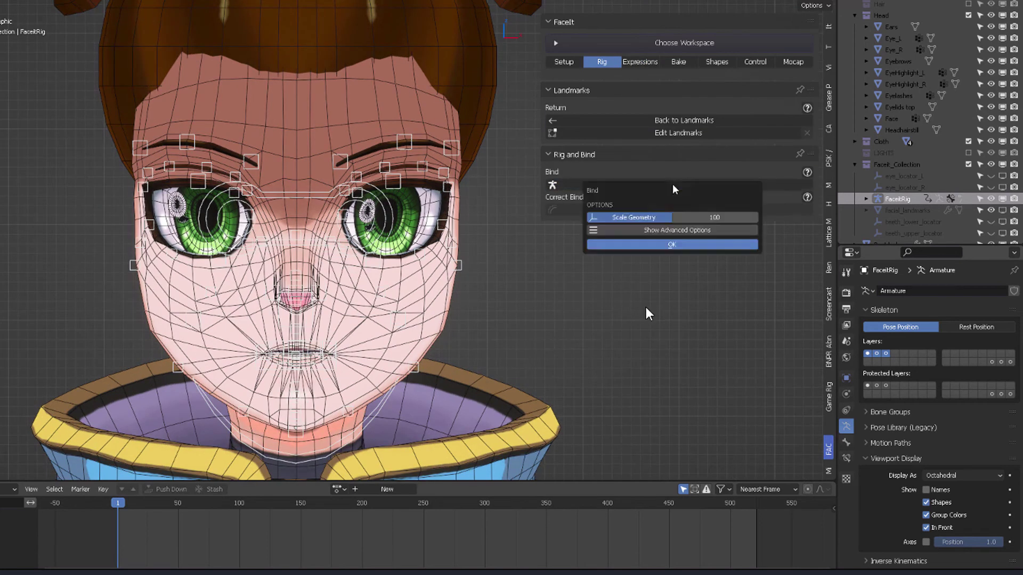
click(673, 230)
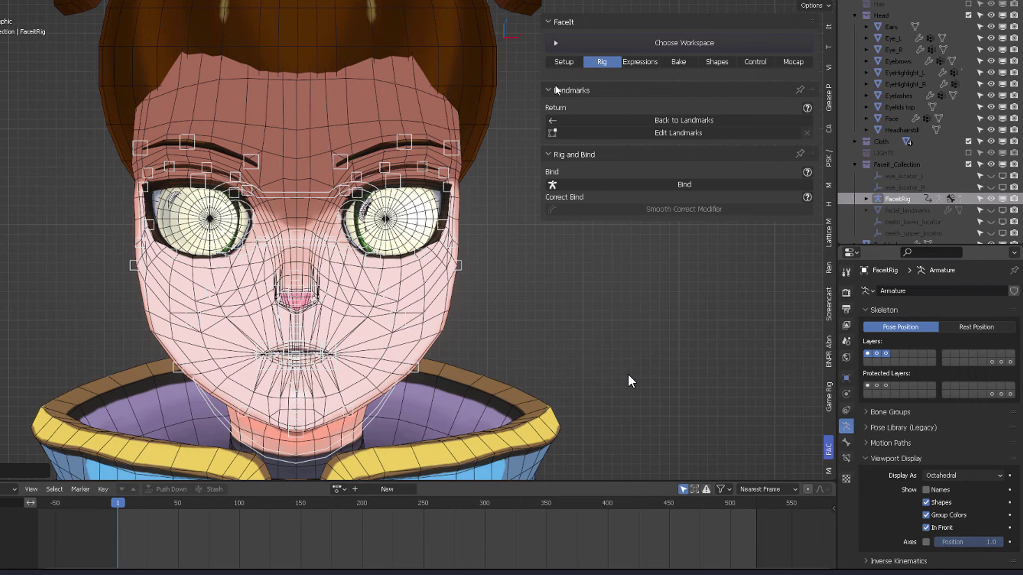
click(639, 63)
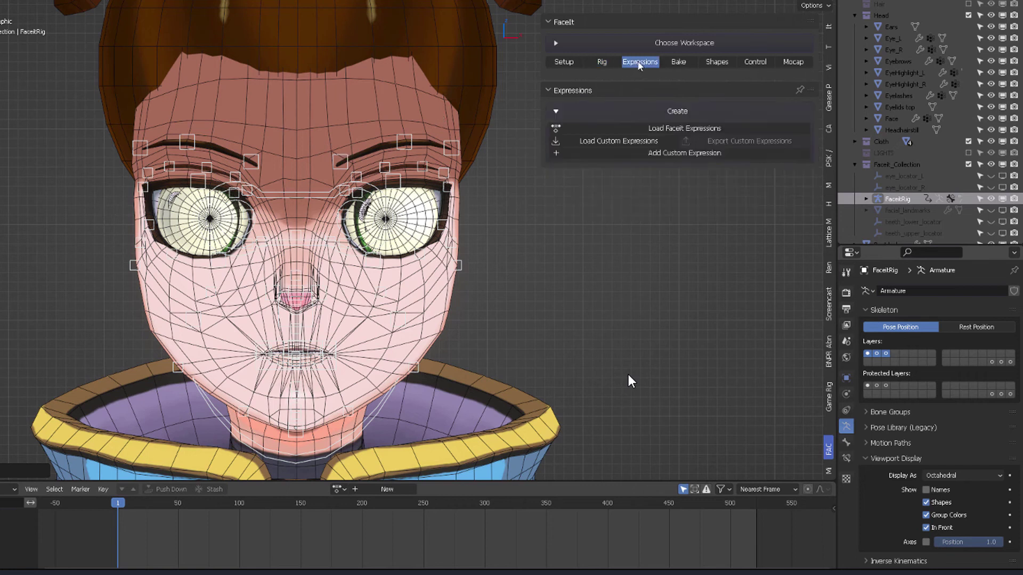
Load the ARKit expression set onto the FaceitRig.
click(686, 129)
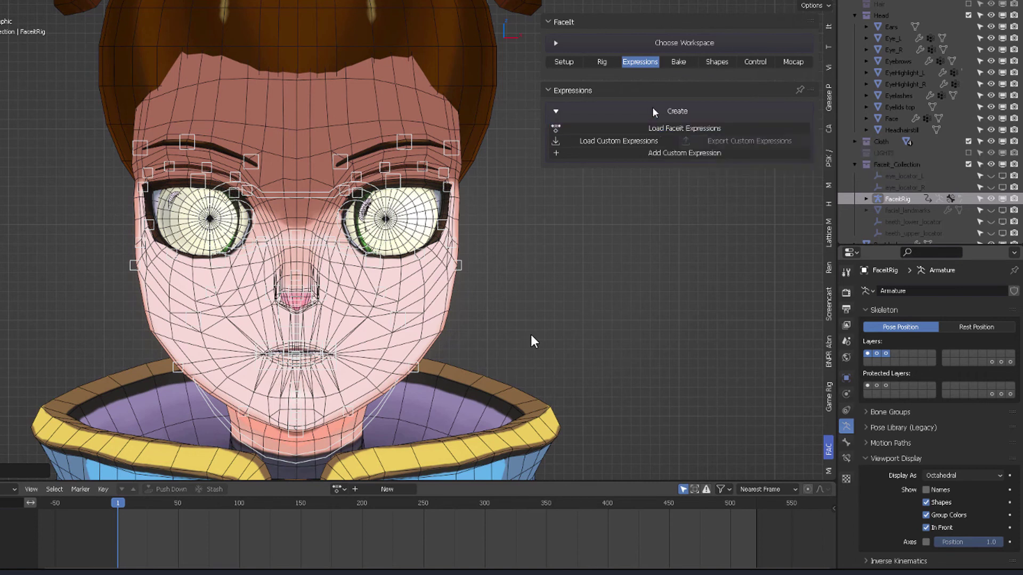
click(666, 128)
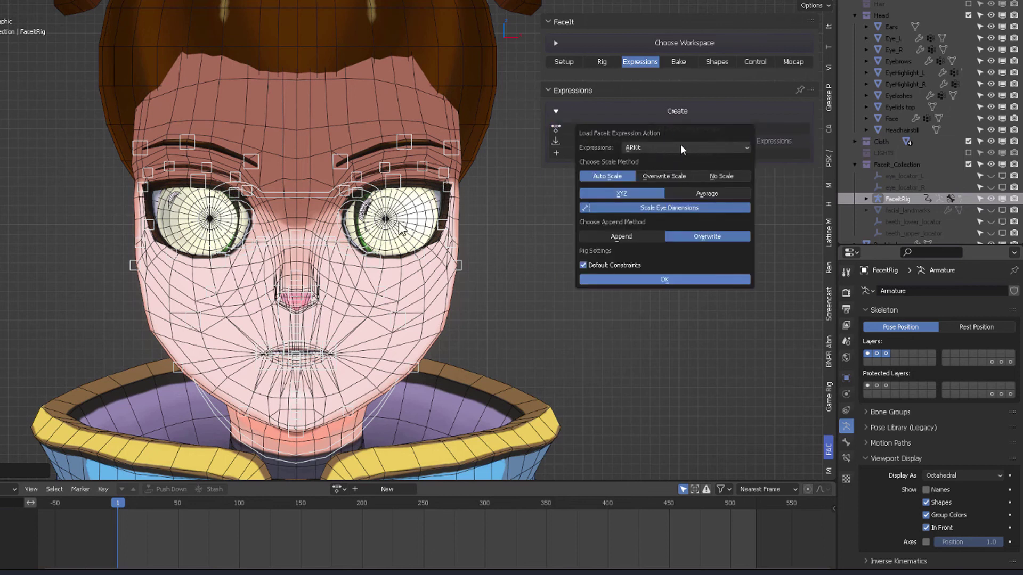
click(661, 280)
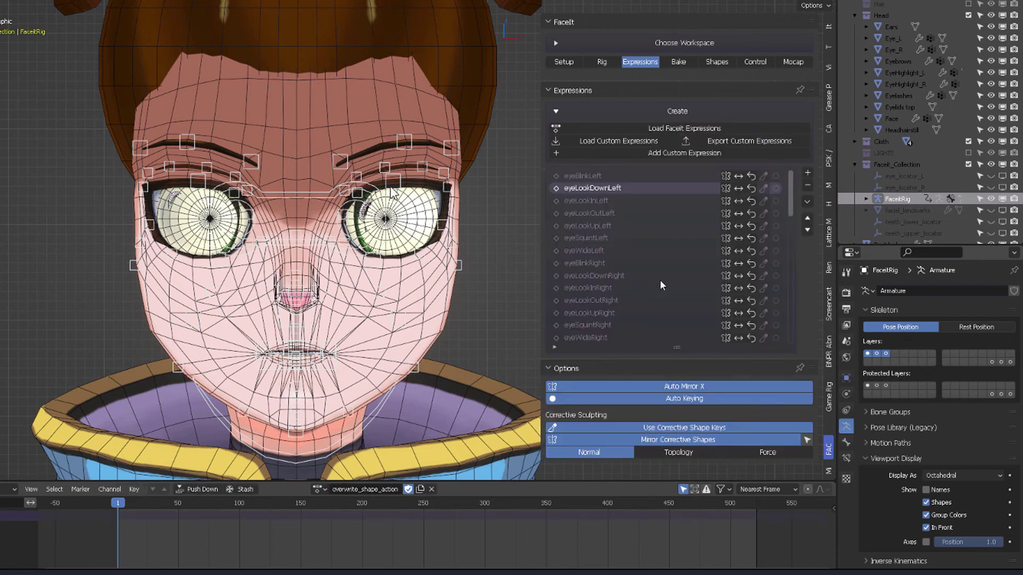
Switch the rig into Pose Mode and select all bones.
key(ctrl+Tab)
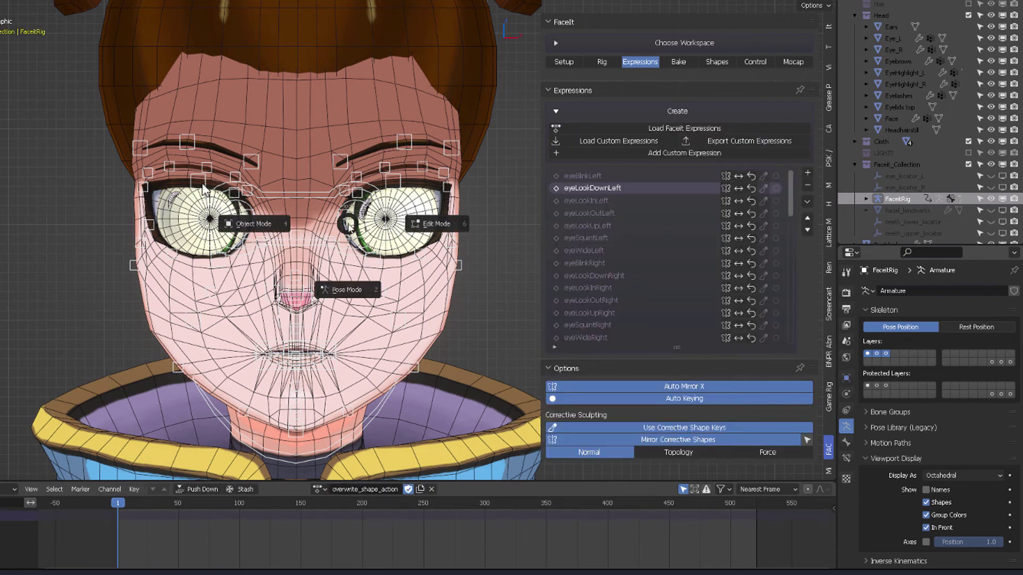
click(347, 290)
key(a)
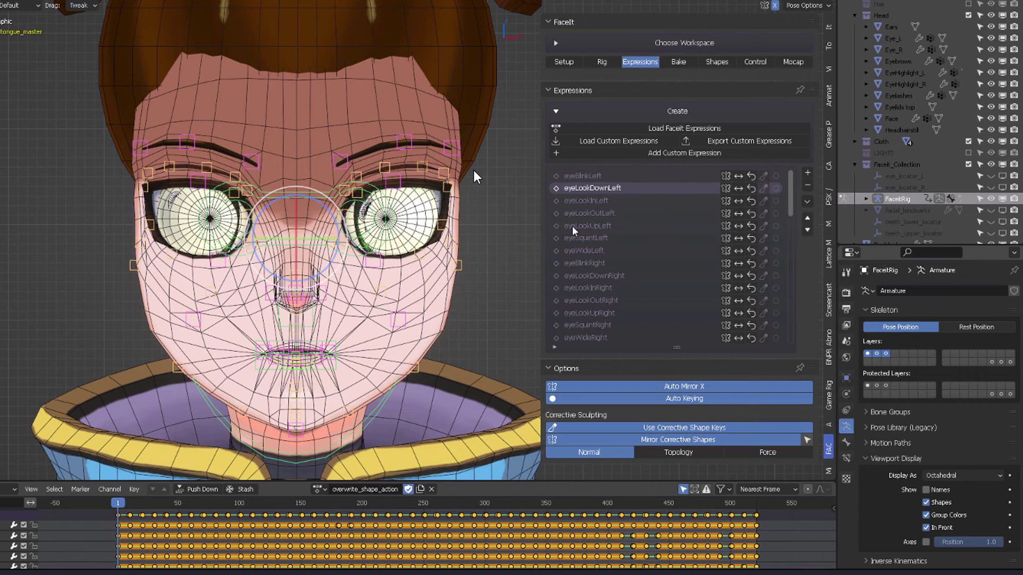
Hide Eyeball_W_L and Eyeball_W_R in the Outliner to reveal the green irises.
scroll(985, 164, down, 5)
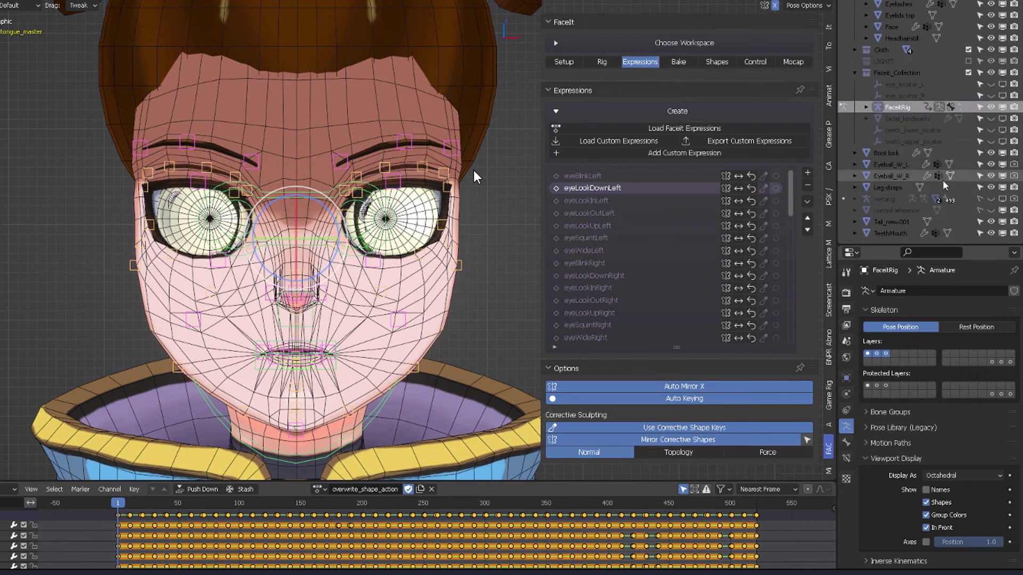
click(1002, 165)
click(1002, 175)
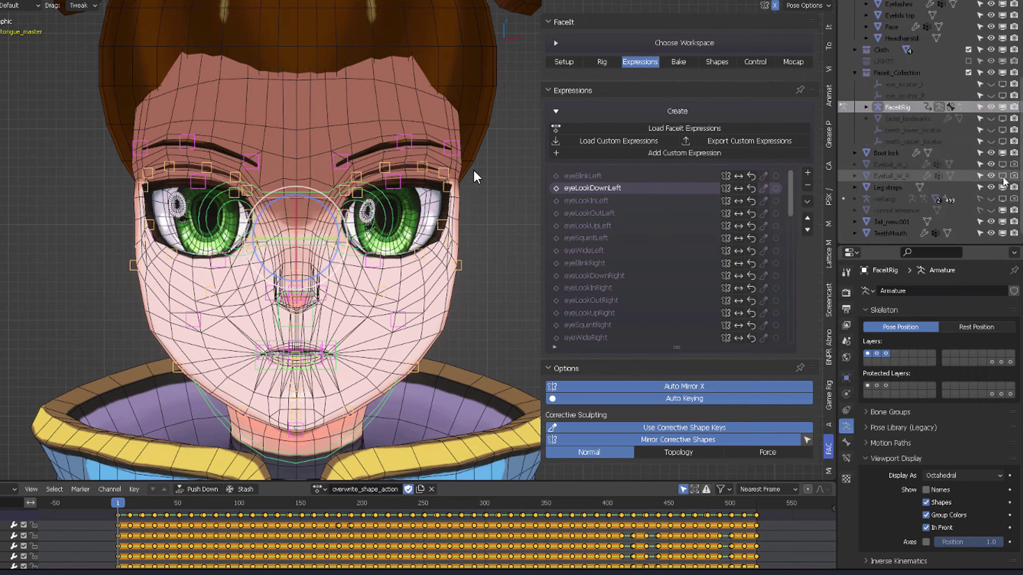
Move the eyes target control to test where the eyes look.
click(342, 207)
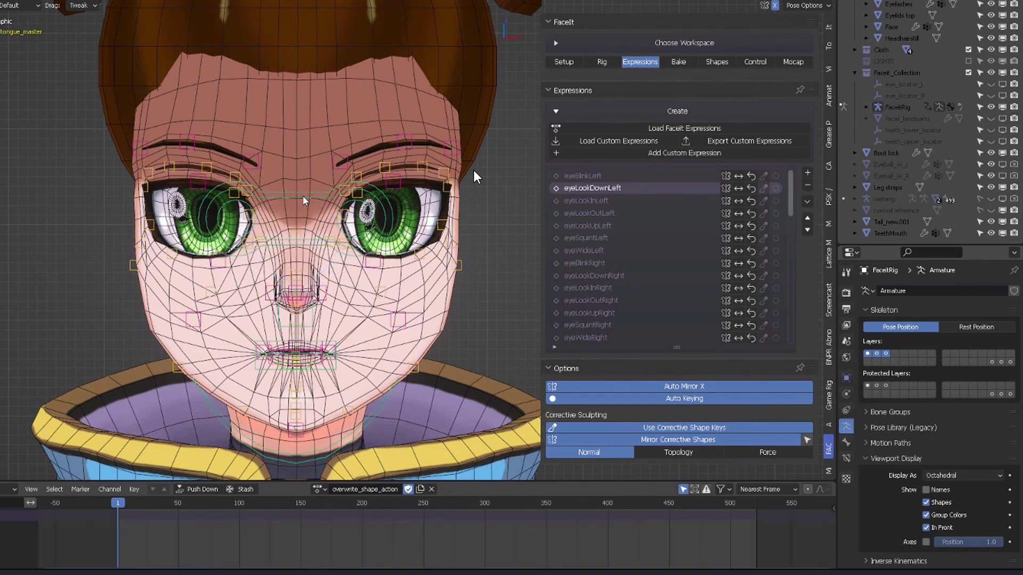
middle_drag(474, 170, 372, 173)
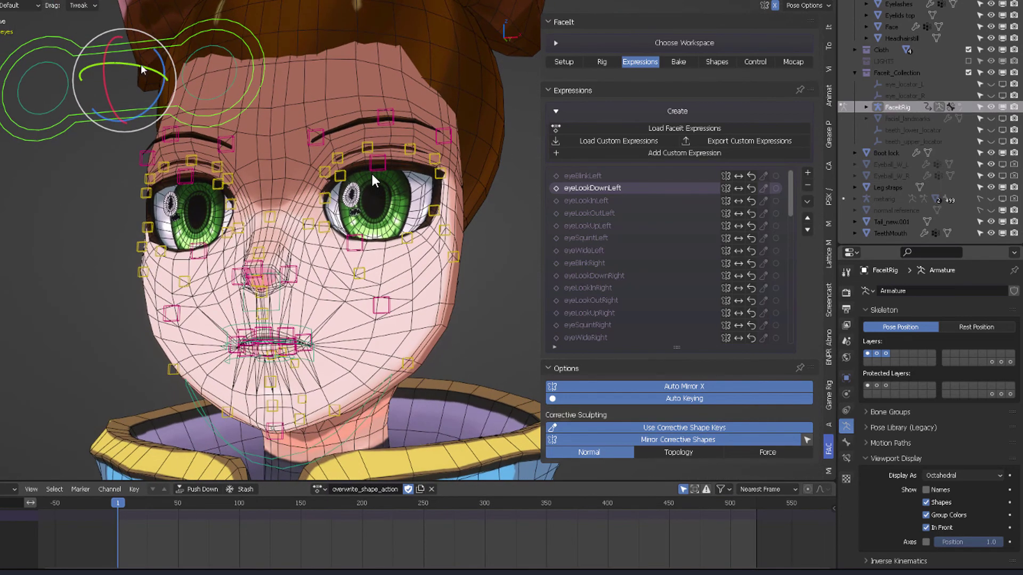
key(g)
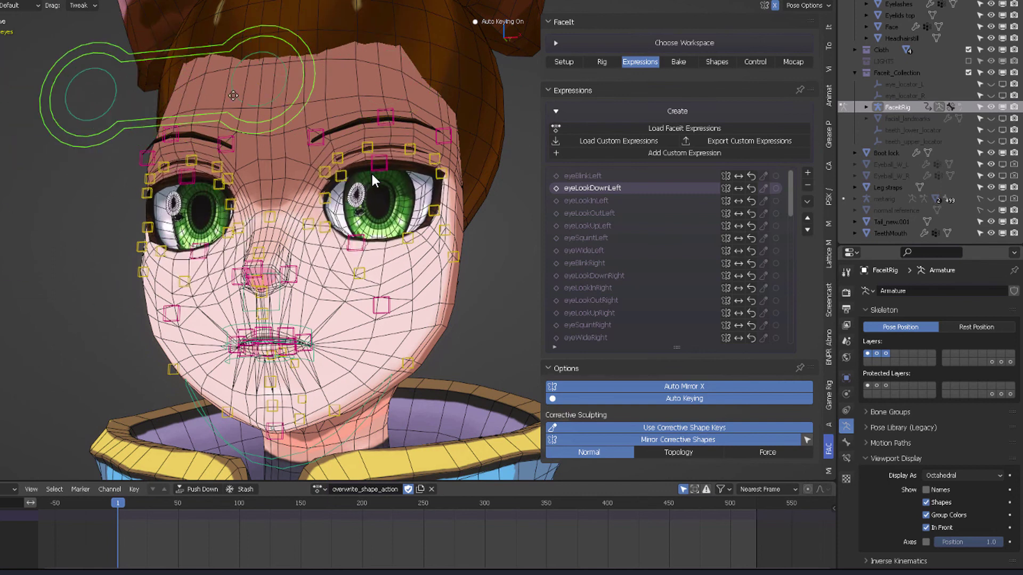
click(230, 69)
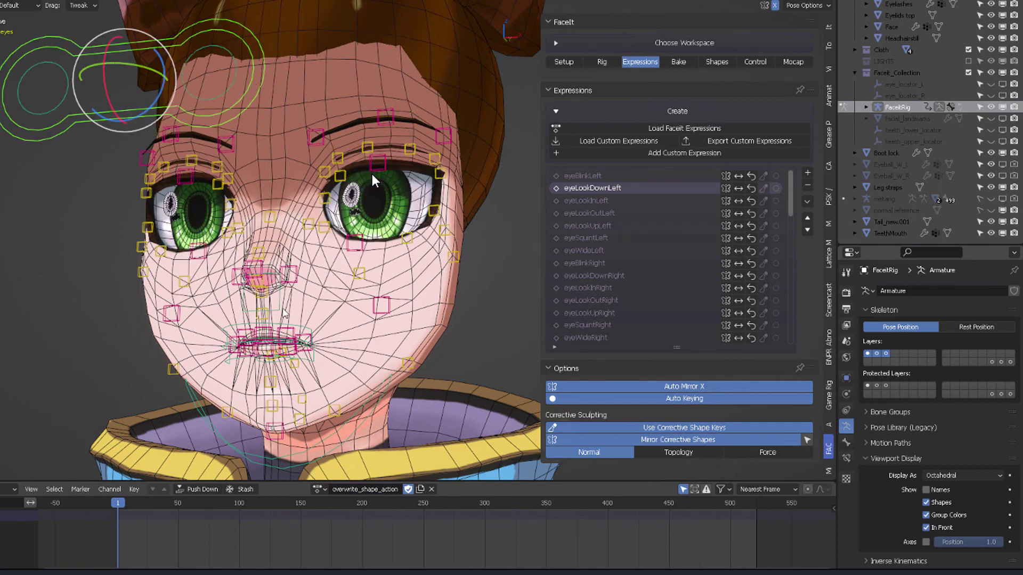
Rotate jaw_master on X to open the mouth, then deselect all bones in front view.
key(a)
key(KP_6)
key(KP_6)
key(KP_6)
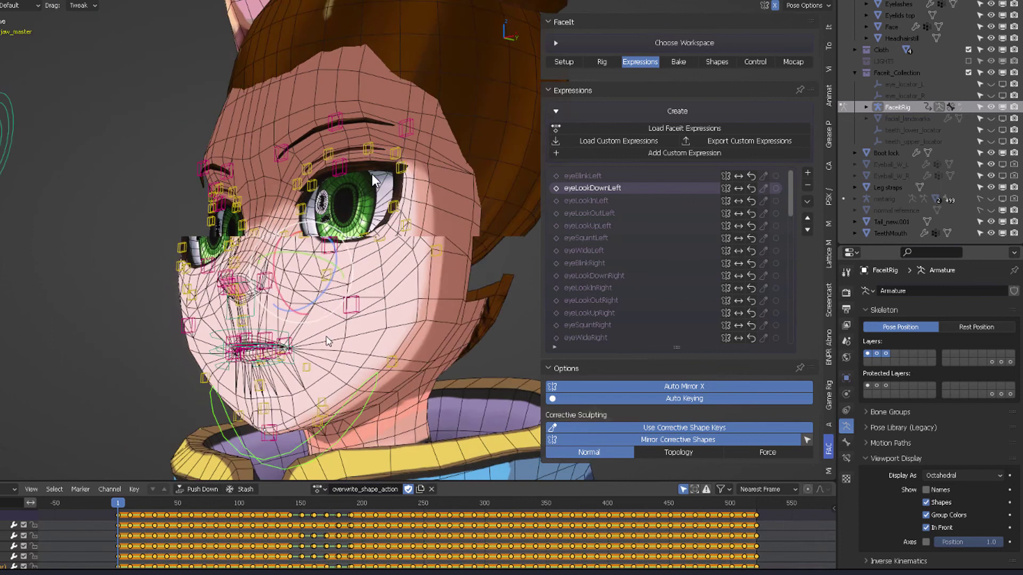
key(r)
key(x)
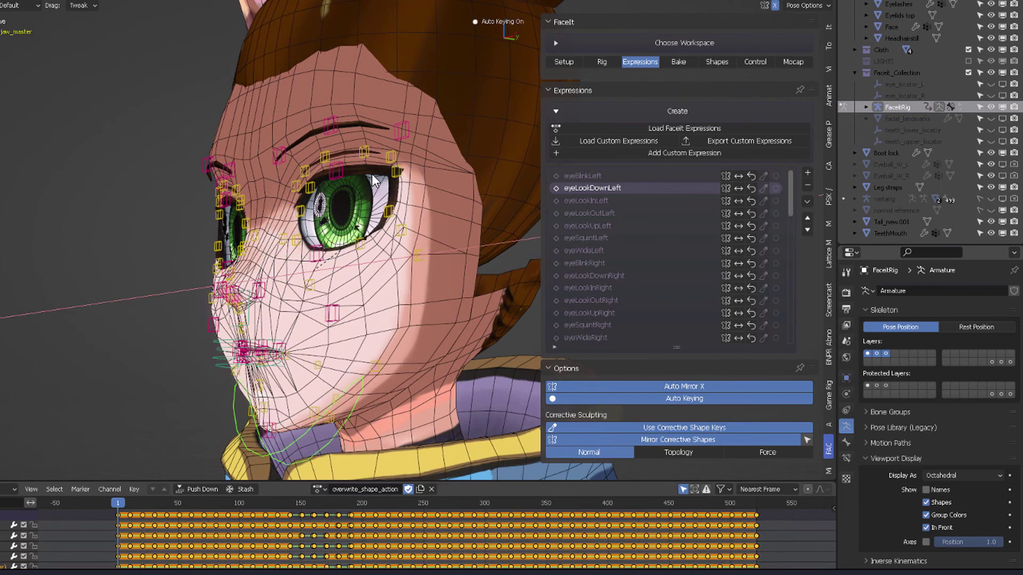
click(372, 175)
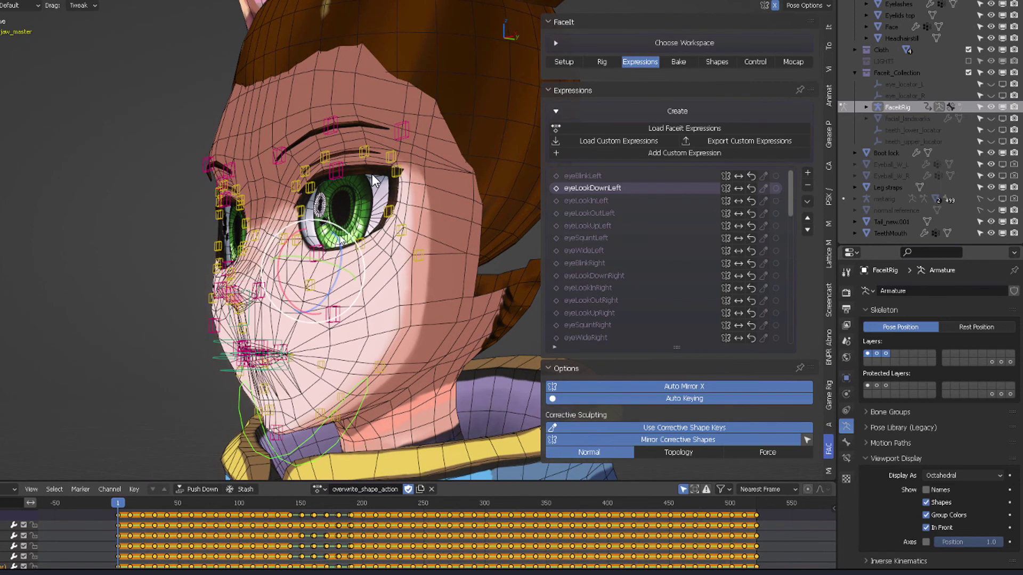
key(KP_1)
scroll(361, 344, up, 2)
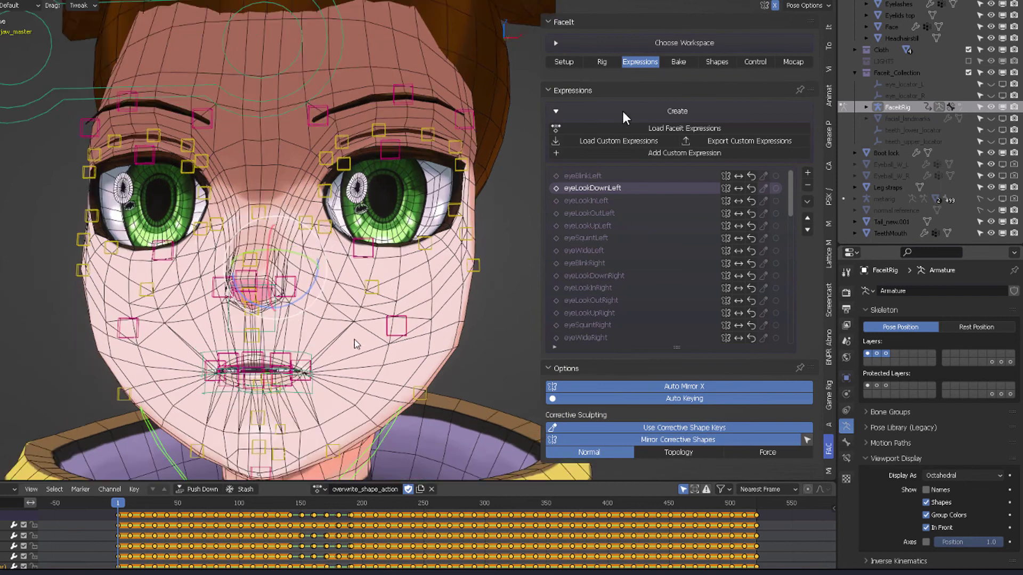
scroll(362, 344, down, 5)
click(360, 351)
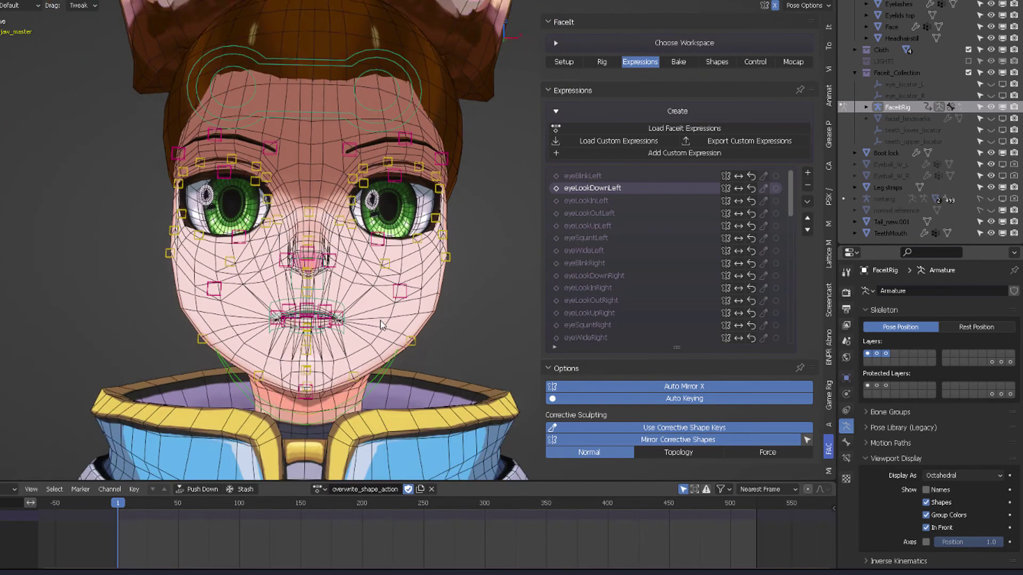
key(KP_1)
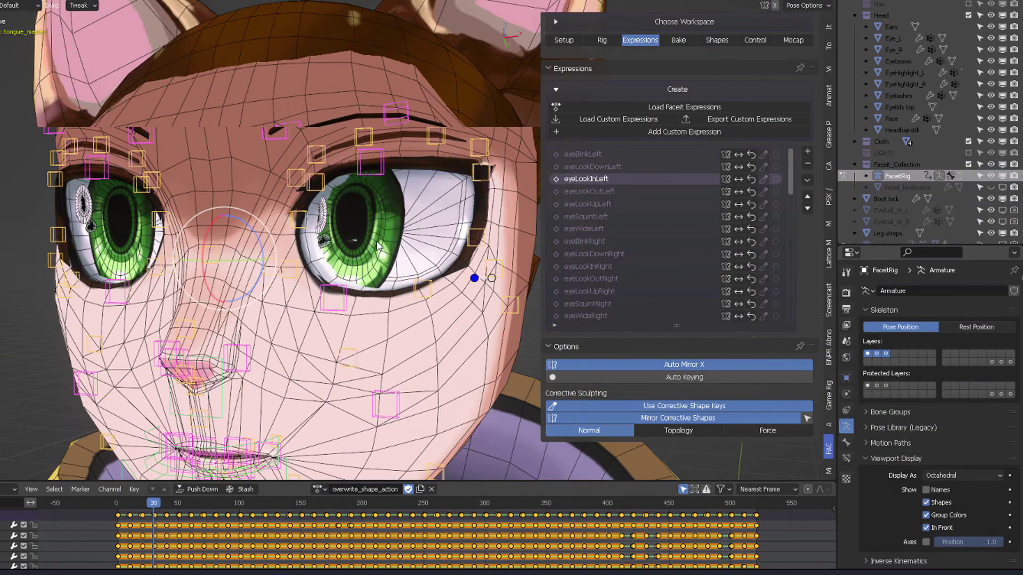
Preview the eyeLookDownLeft expression at frame 20.
click(597, 167)
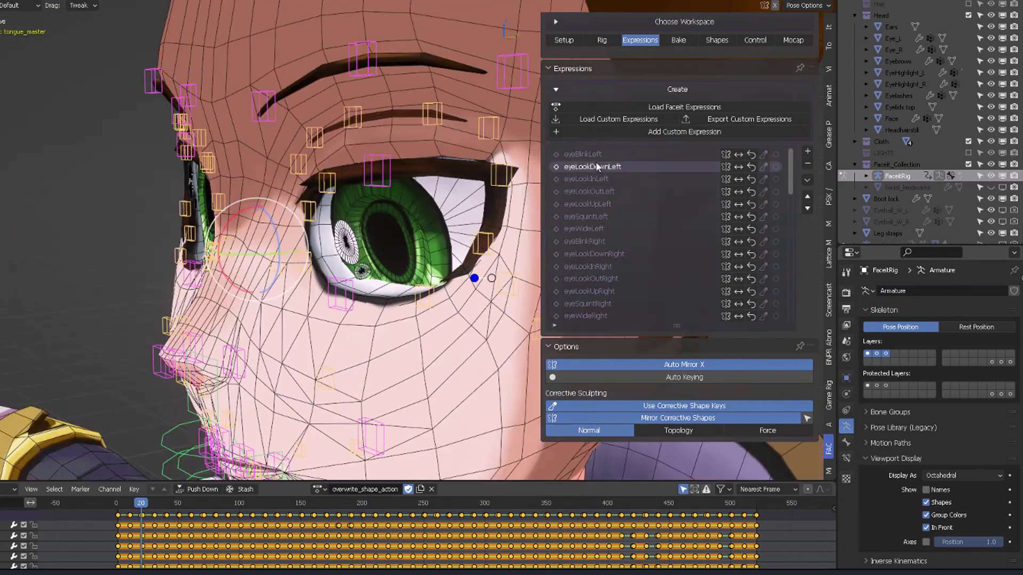